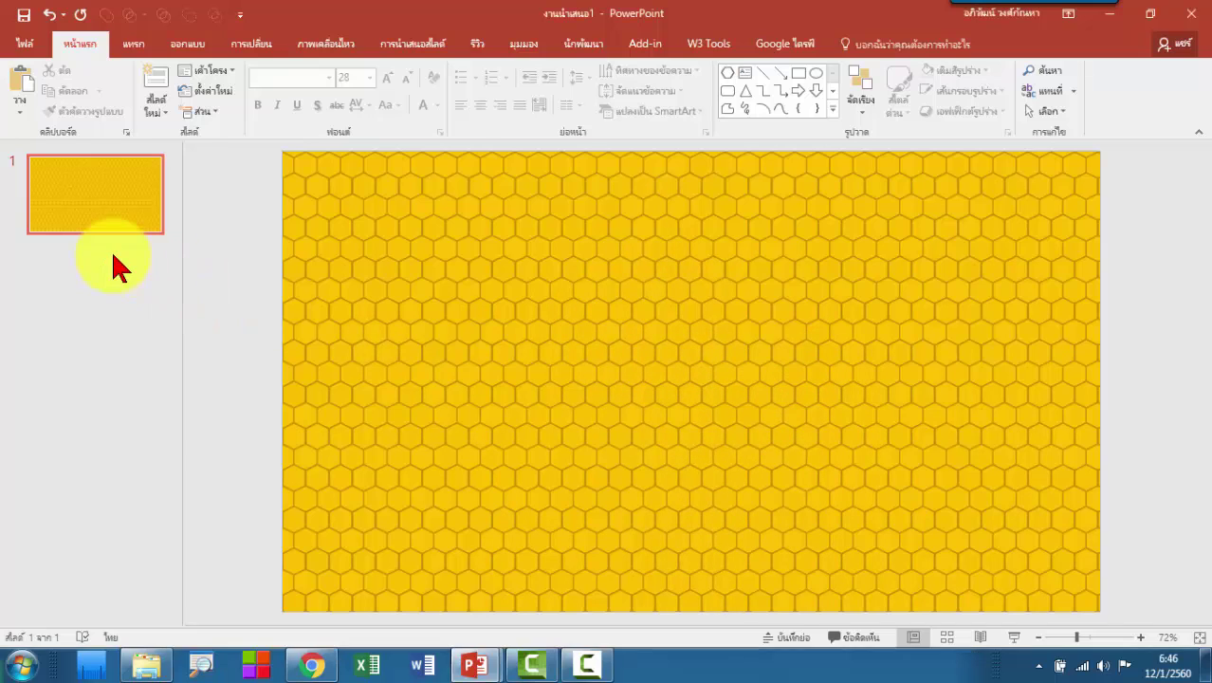
# Insert a new blank slide 2 after the honeycomb slide.
pyautogui.click(95, 268)
pyautogui.press('Return')
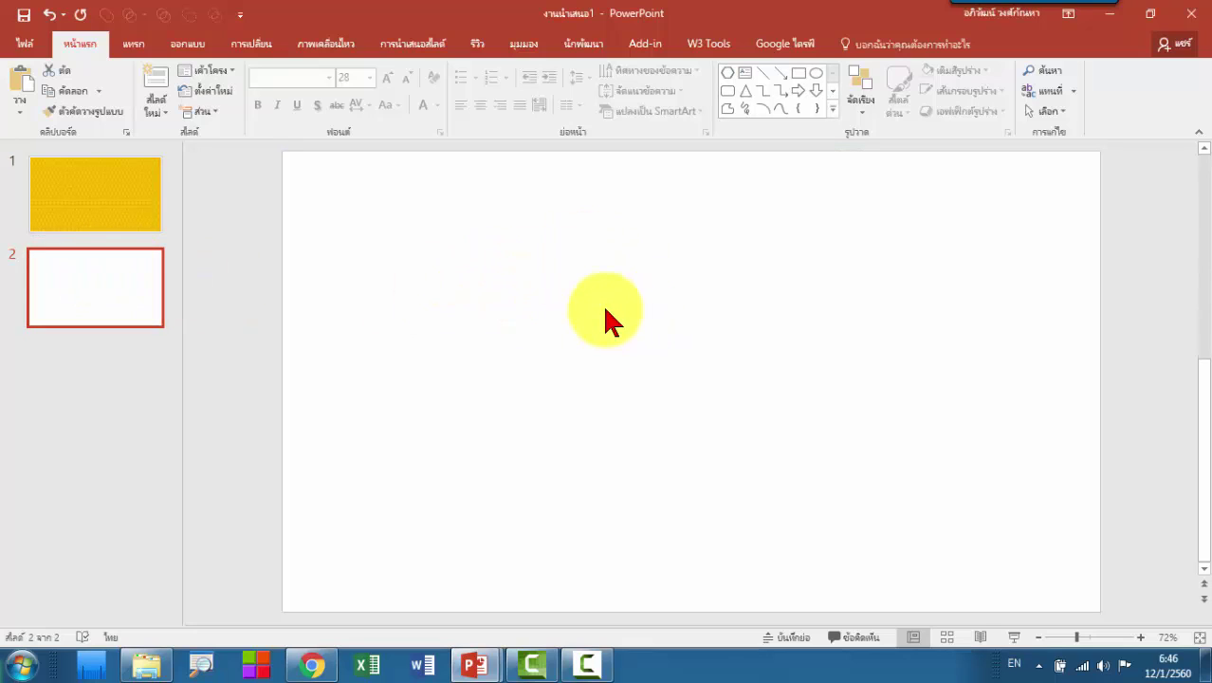
# Draw a hexagon on slide 2, shrink it to a small size, and move it up-left.
pyautogui.click(833, 108)
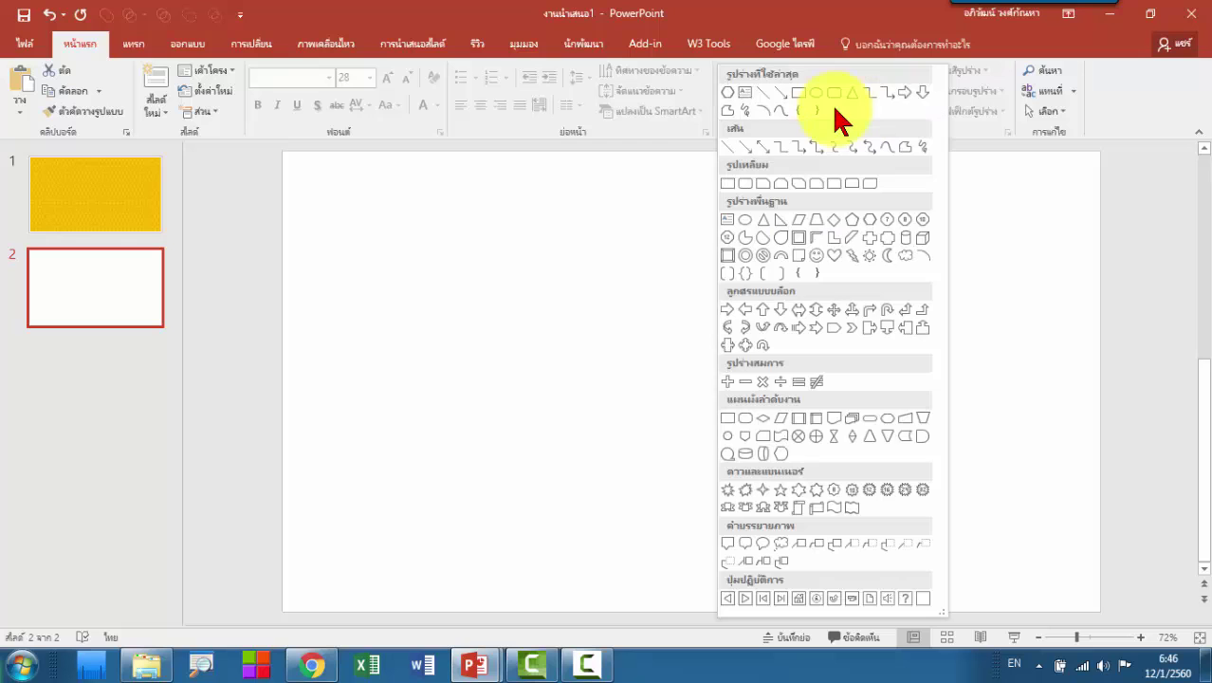
pyautogui.click(869, 220)
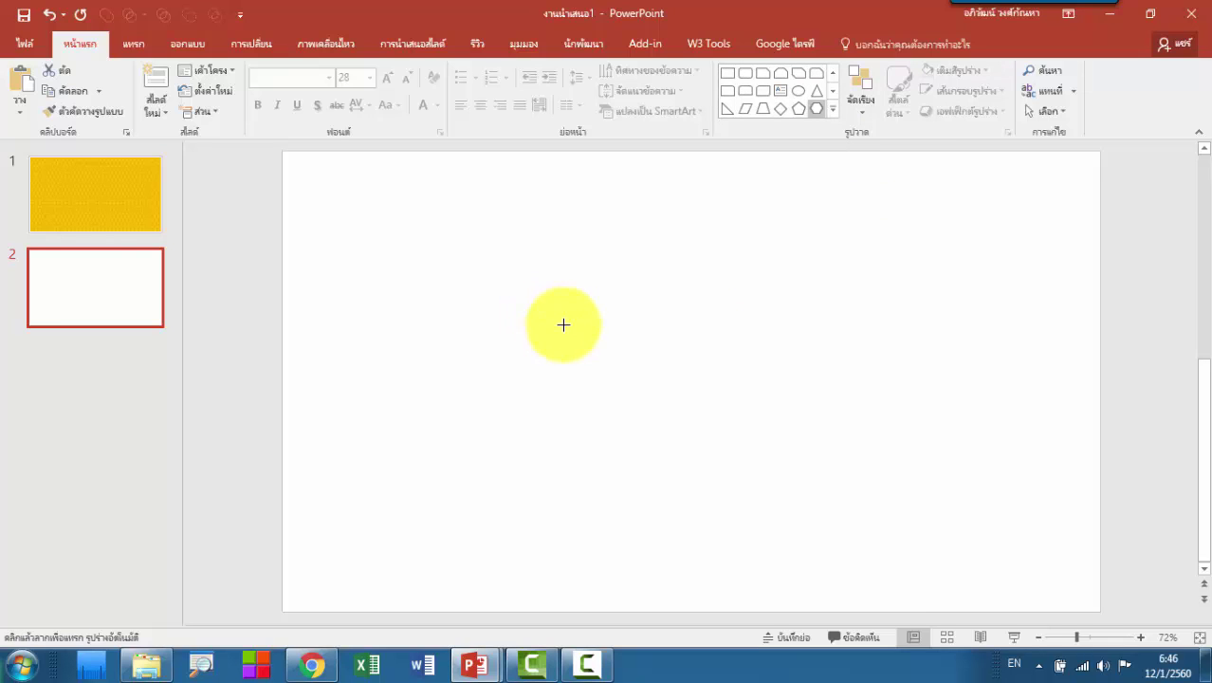
pyautogui.moveTo(536, 290); pyautogui.dragTo(583, 349)
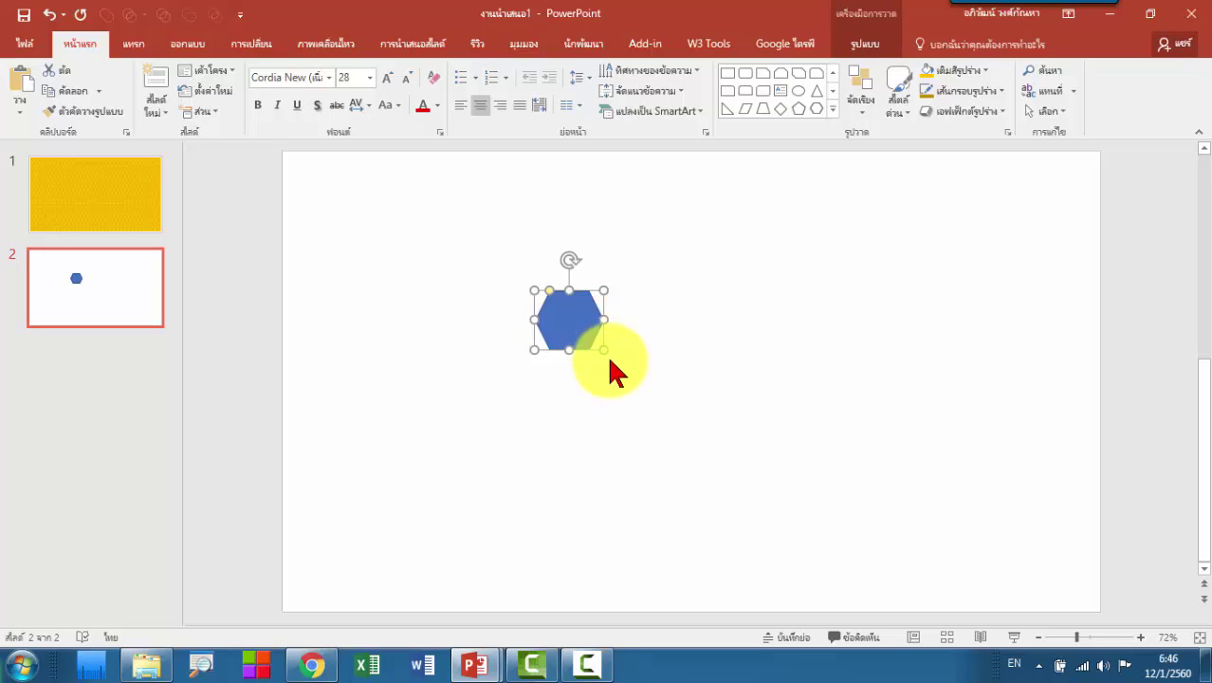
pyautogui.moveTo(604, 352); pyautogui.dragTo(558, 307)
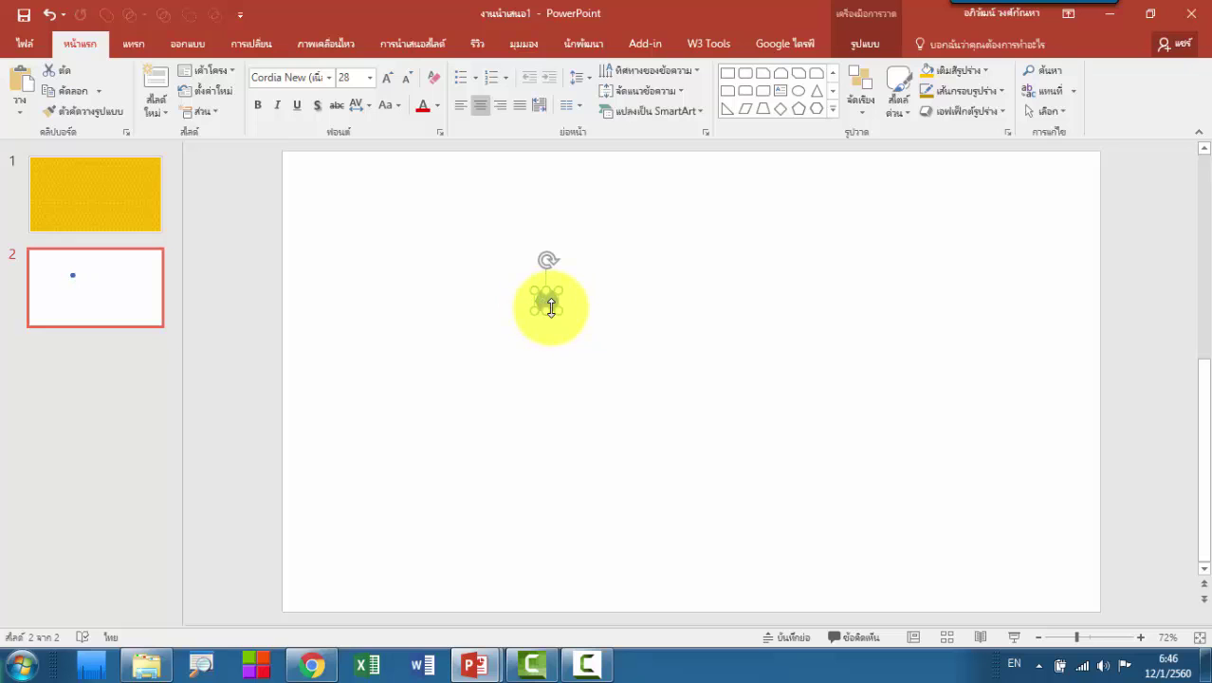
pyautogui.keyDown('ctrl'); pyautogui.scroll(3, 555, 308); pyautogui.keyUp('ctrl')
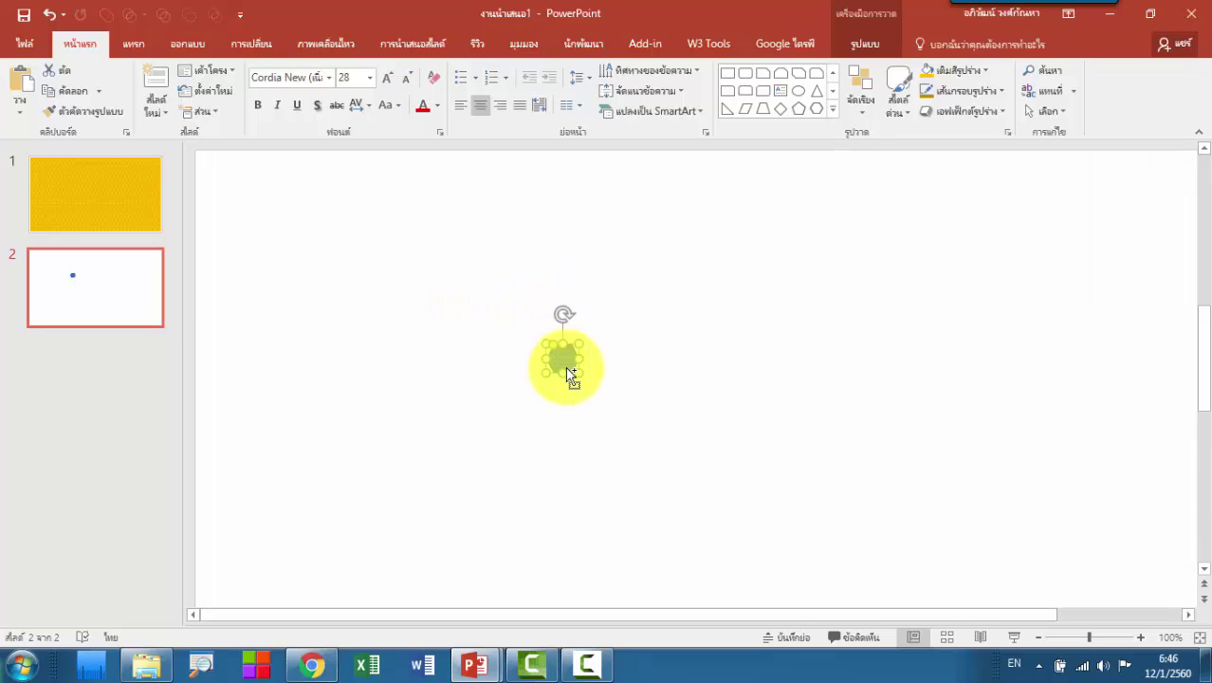
pyautogui.keyDown('ctrl'); pyautogui.scroll(3, 565, 370); pyautogui.keyUp('ctrl')
pyautogui.keyDown('ctrl'); pyautogui.scroll(1, 683, 395); pyautogui.keyUp('ctrl')
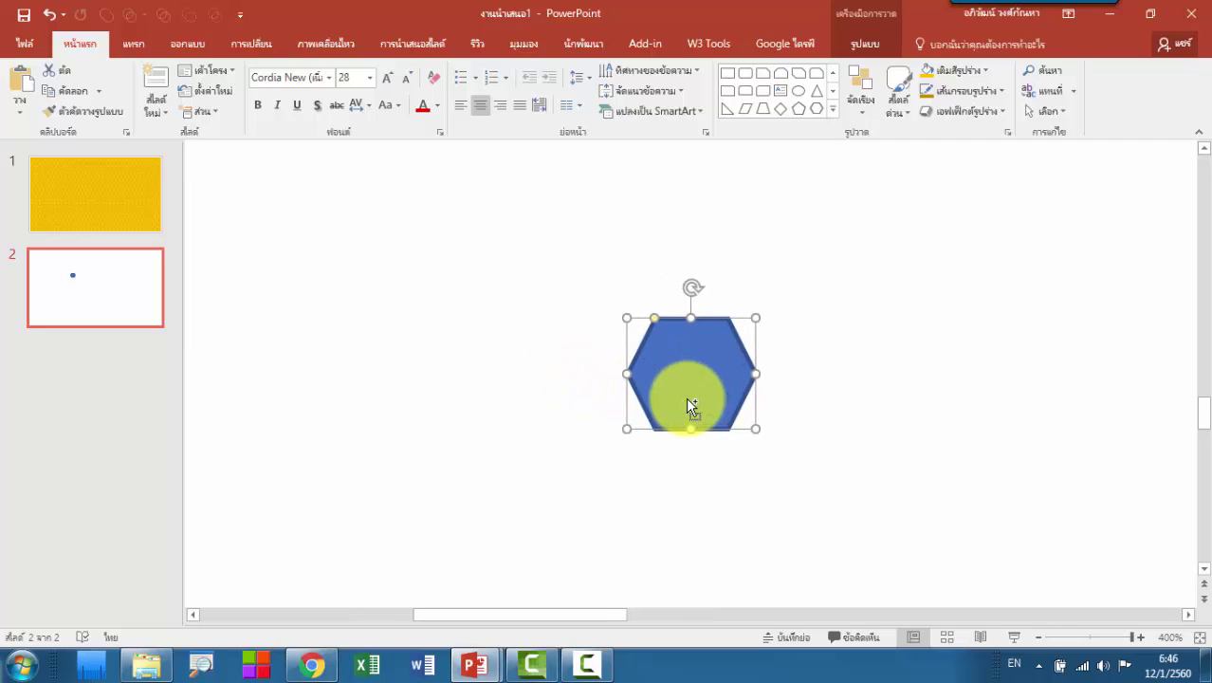
pyautogui.moveTo(729, 395); pyautogui.dragTo(590, 323)
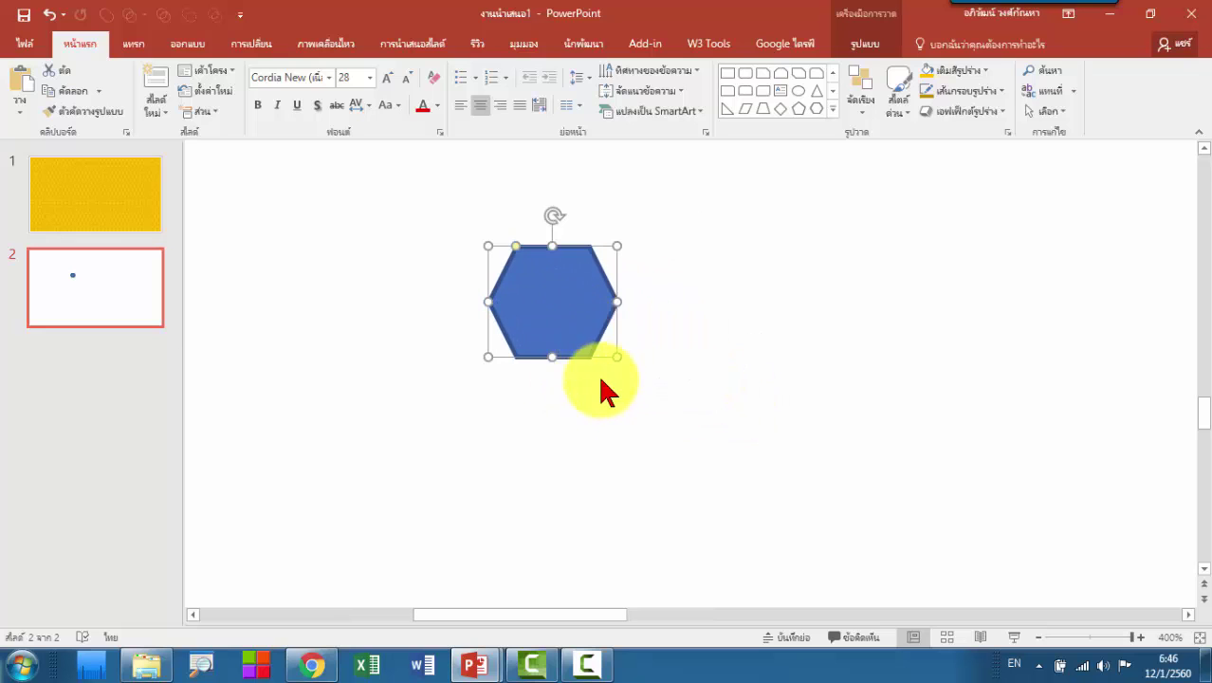
# Fill the hexagon gold and give it a dark gold outline at 1½ pt weight.
pyautogui.click(865, 52)
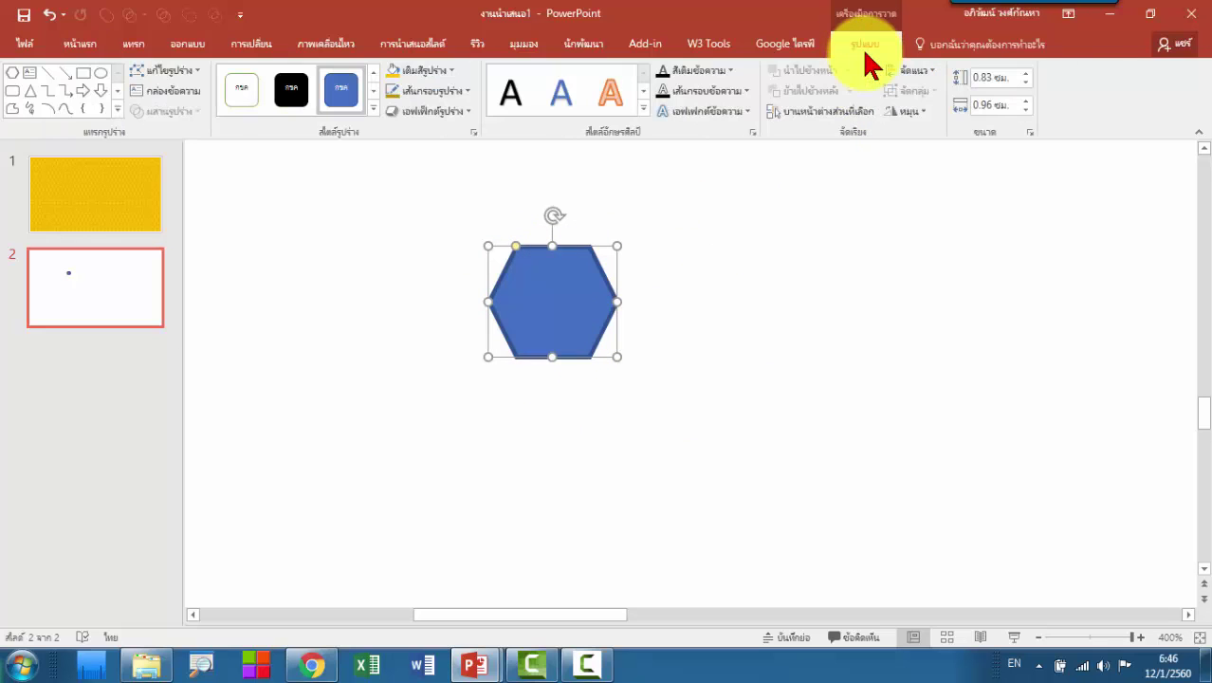
pyautogui.click(446, 72)
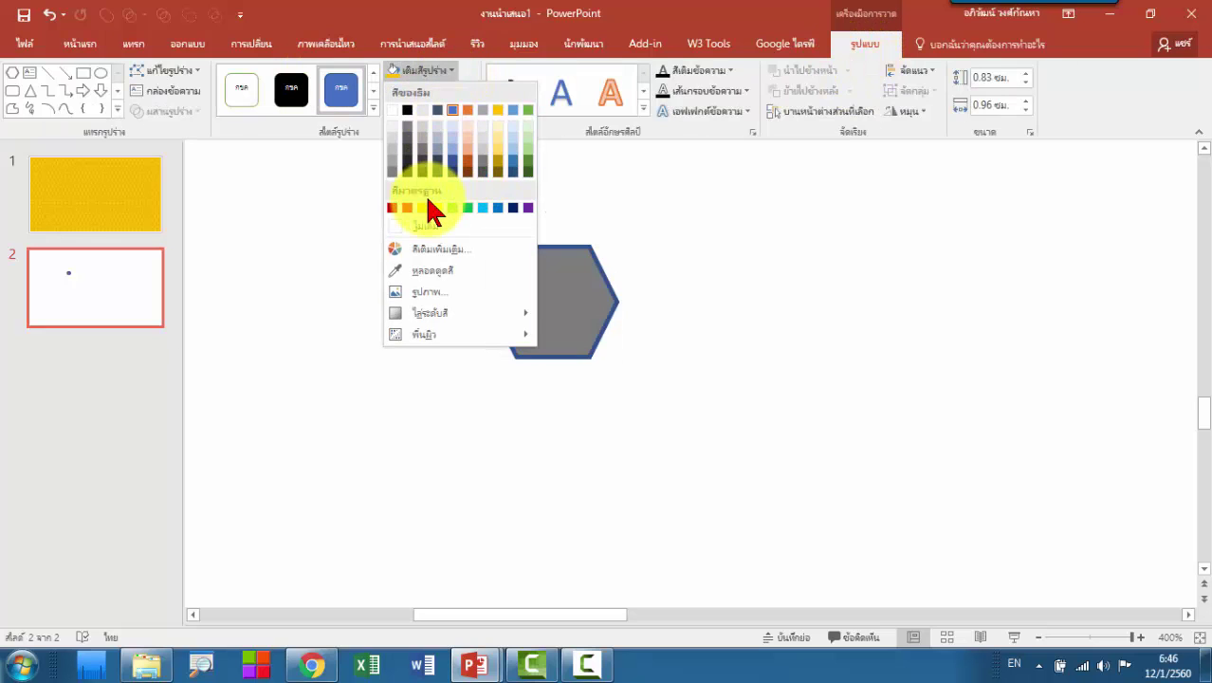
pyautogui.click(422, 207)
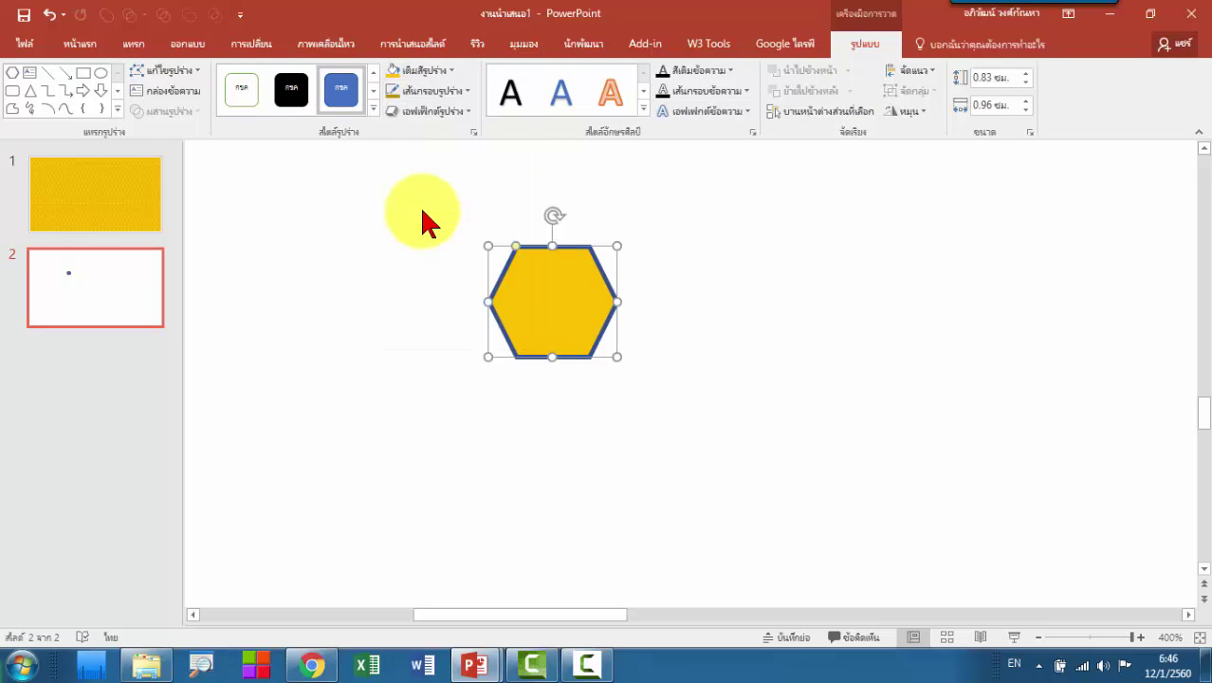
pyautogui.click(457, 92)
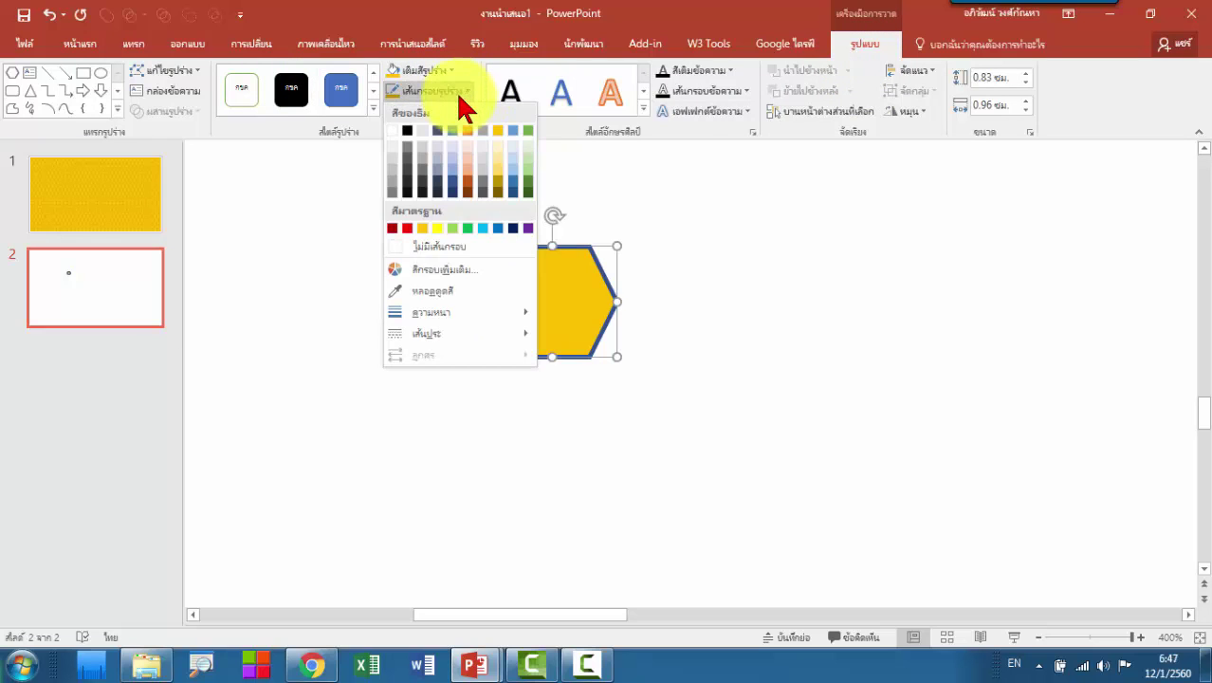
pyautogui.click(497, 177)
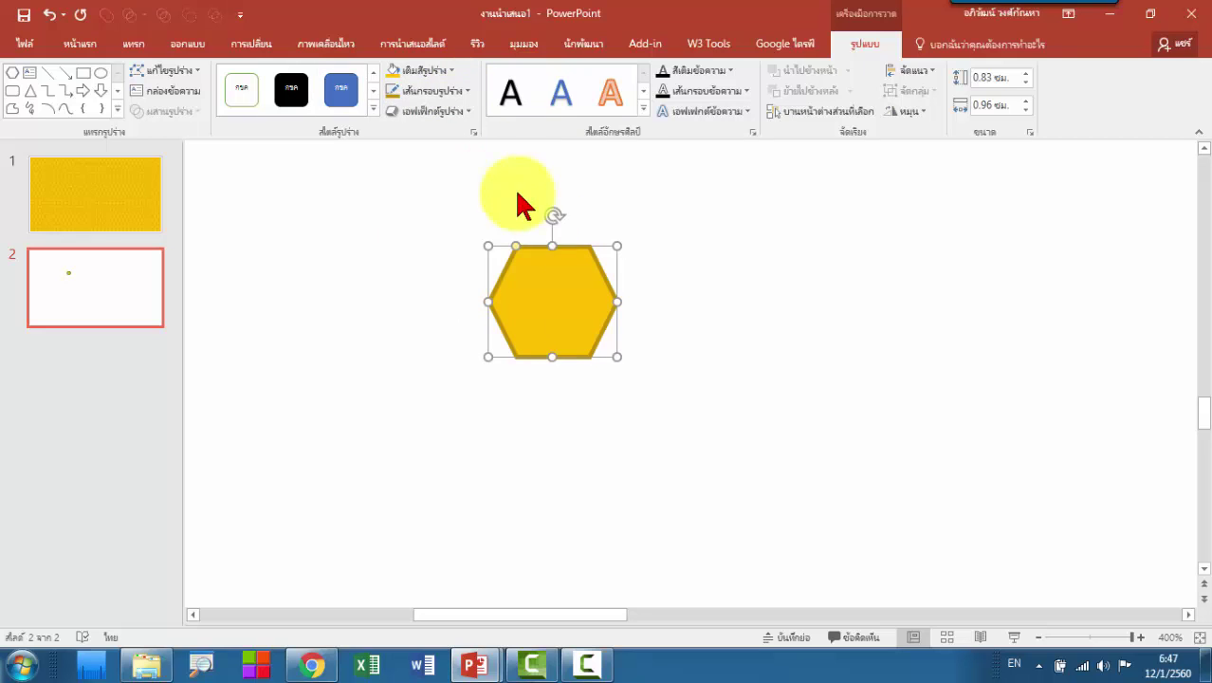
pyautogui.click(466, 94)
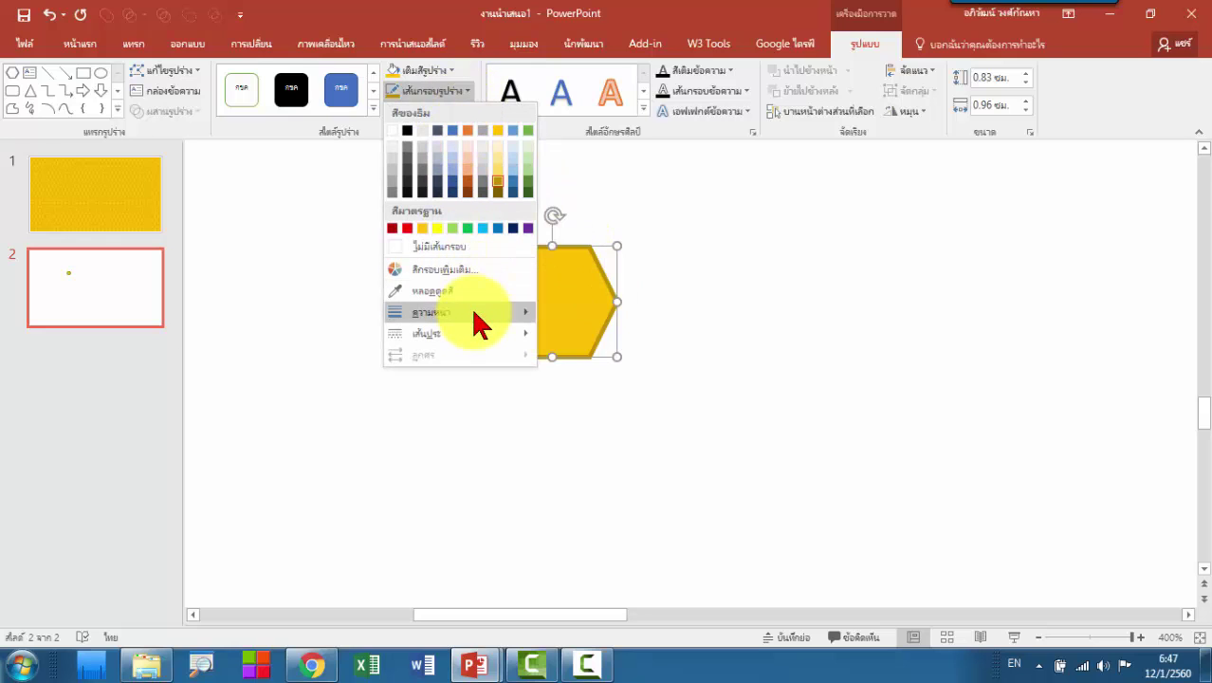
pyautogui.moveTo(431, 312)
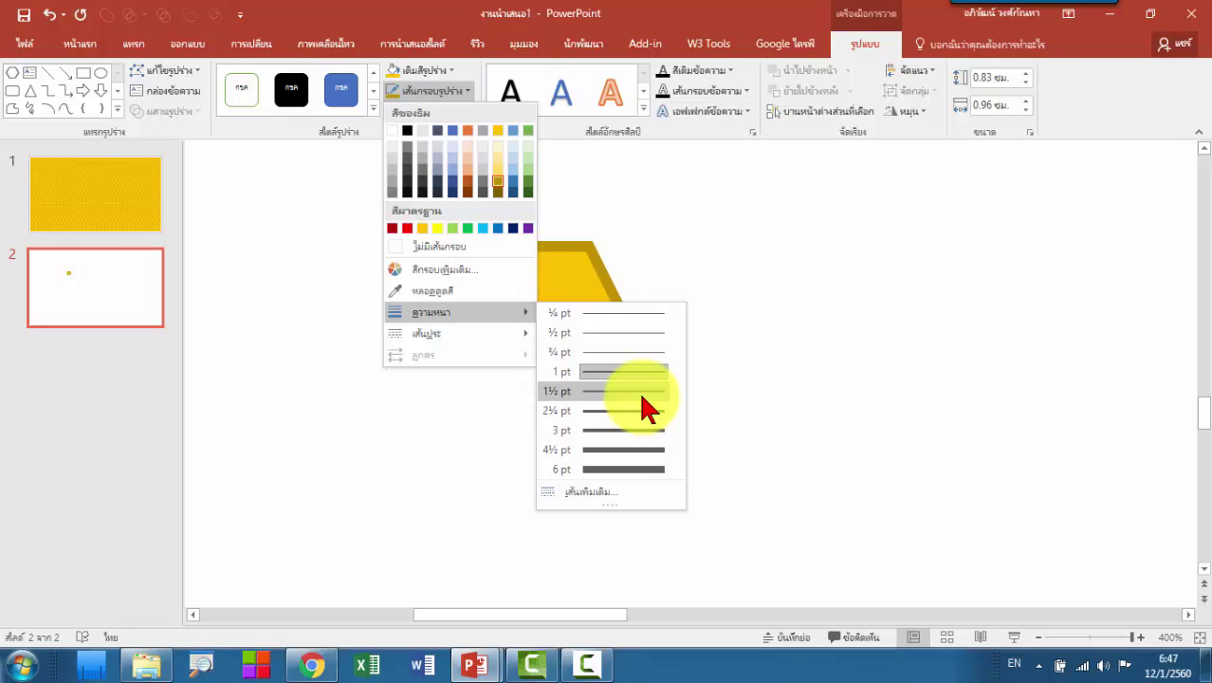
pyautogui.click(639, 391)
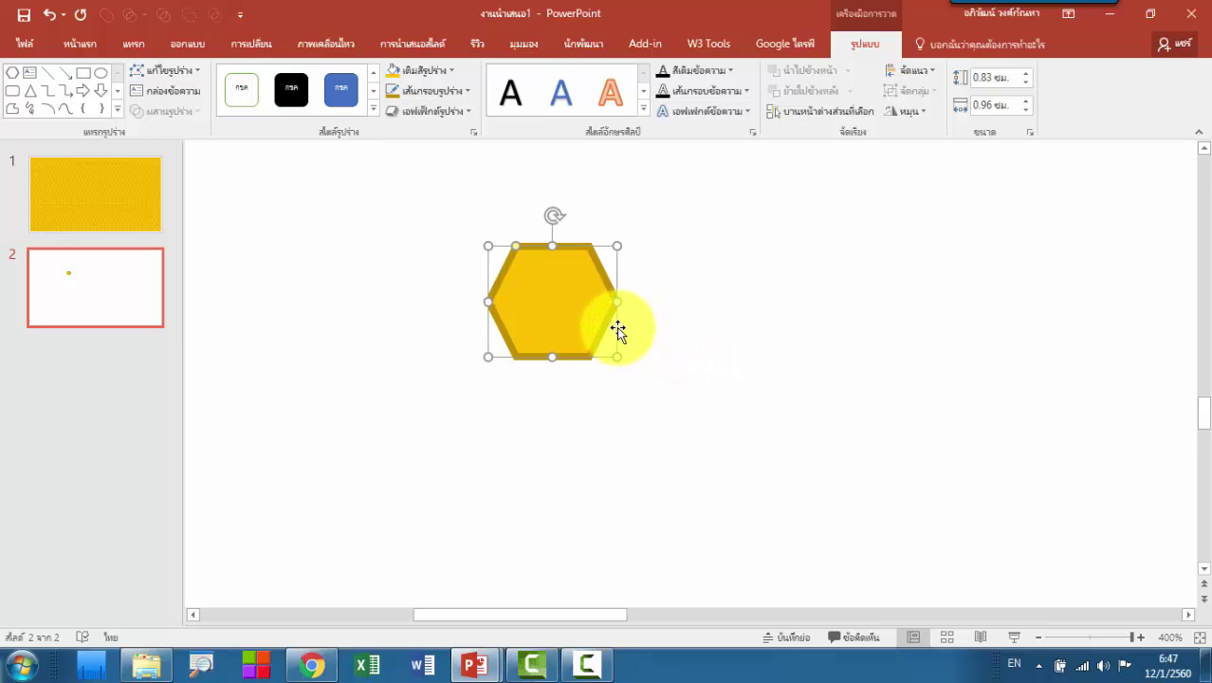
# Copy the hexagon into four snugly interlocking cells and select all four.
pyautogui.moveTo(609, 324)
pyautogui.mouseDown()
pyautogui.moveTo(690, 381)
pyautogui.moveTo(709, 384)
pyautogui.moveTo(706, 374)
pyautogui.mouseUp()
pyautogui.hotkey('ctrl', 'v')
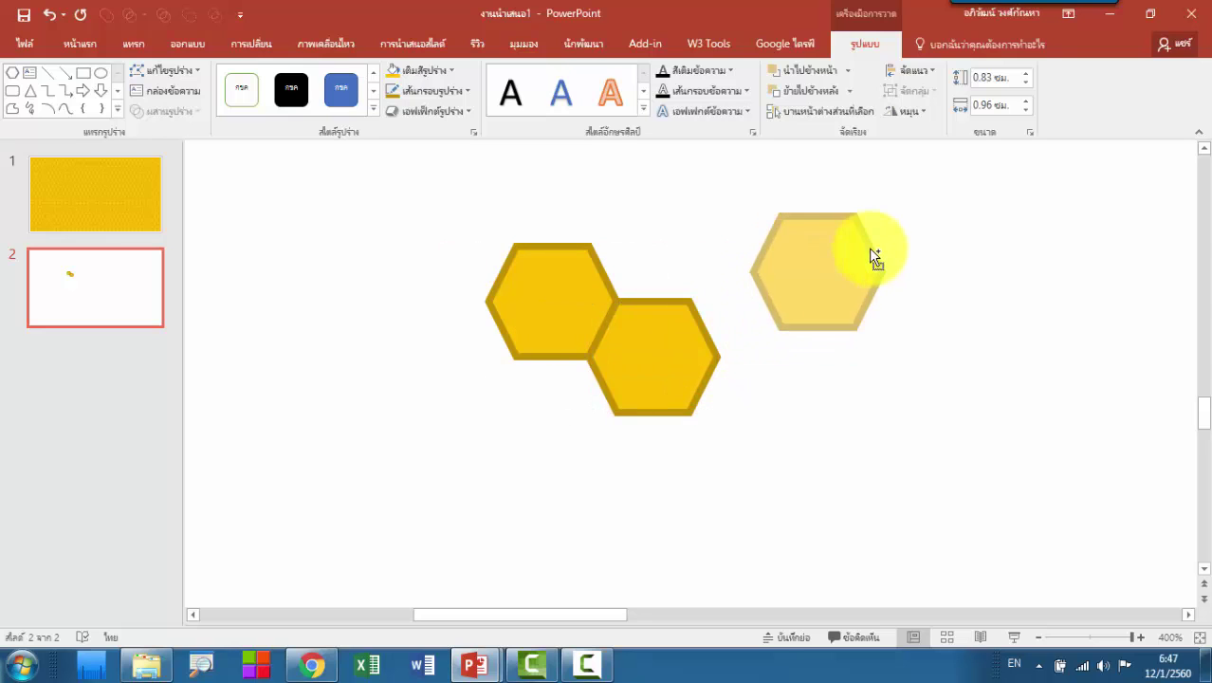
pyautogui.moveTo(871, 260)
pyautogui.mouseDown()
pyautogui.moveTo(710, 228)
pyautogui.moveTo(869, 323)
pyautogui.moveTo(805, 281)
pyautogui.mouseUp()
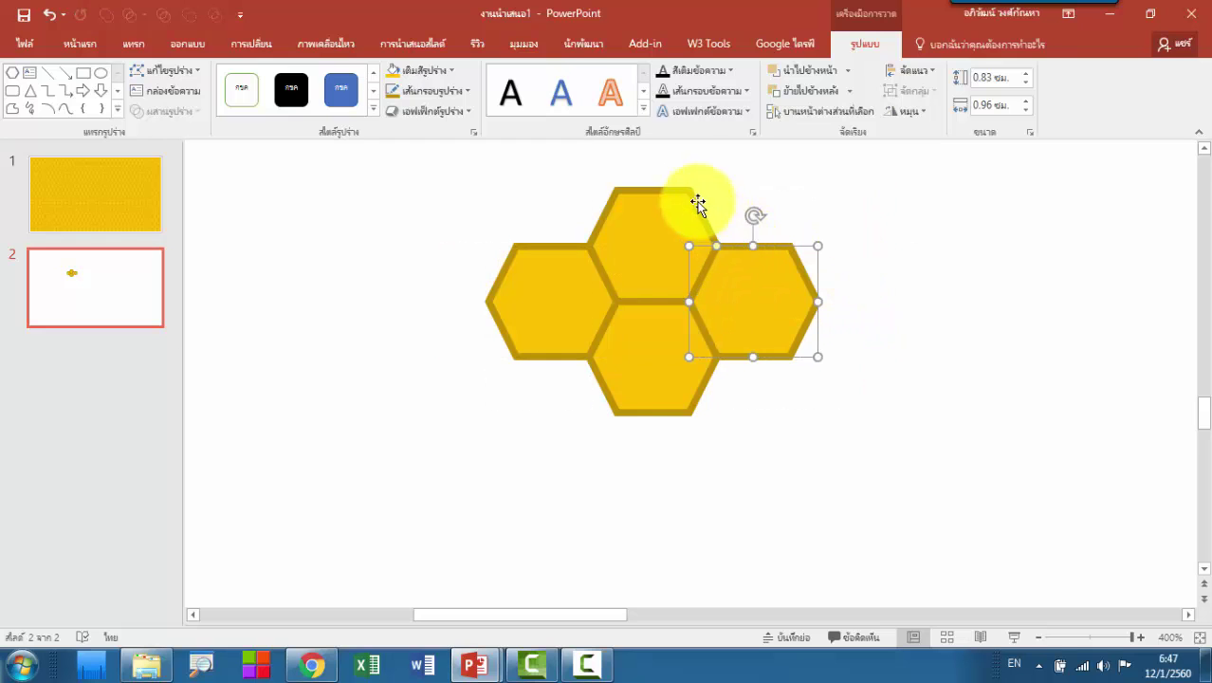
pyautogui.click(781, 388)
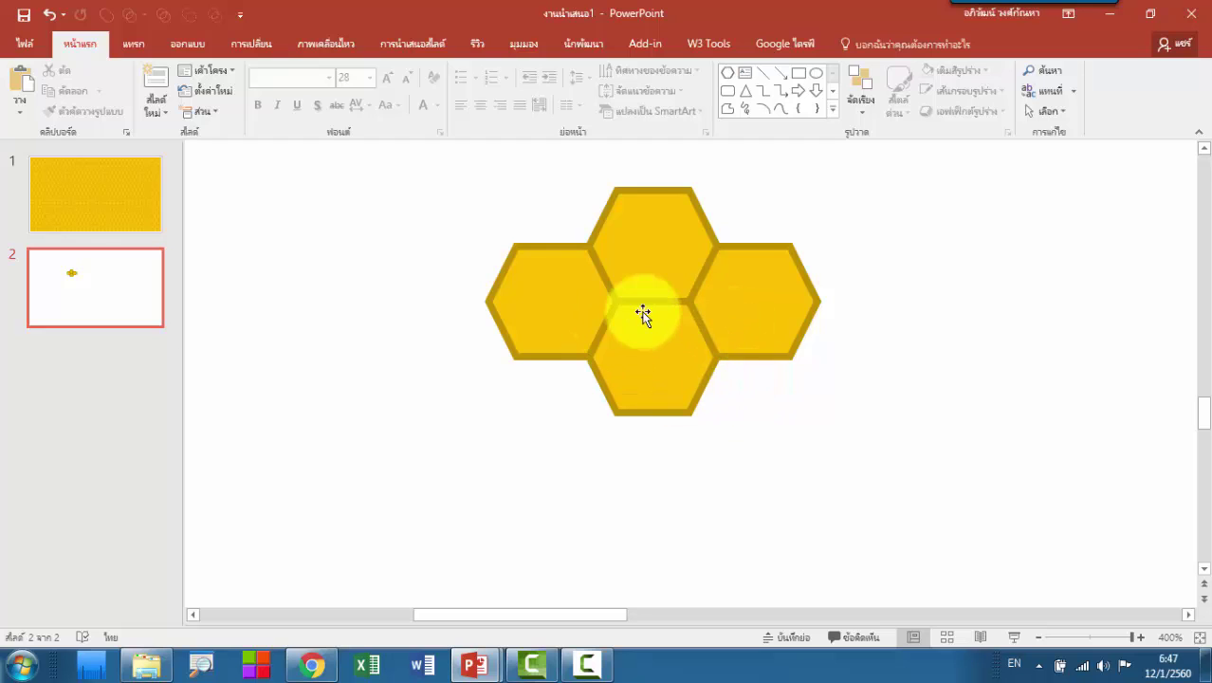
pyautogui.moveTo(466, 167); pyautogui.dragTo(853, 451)
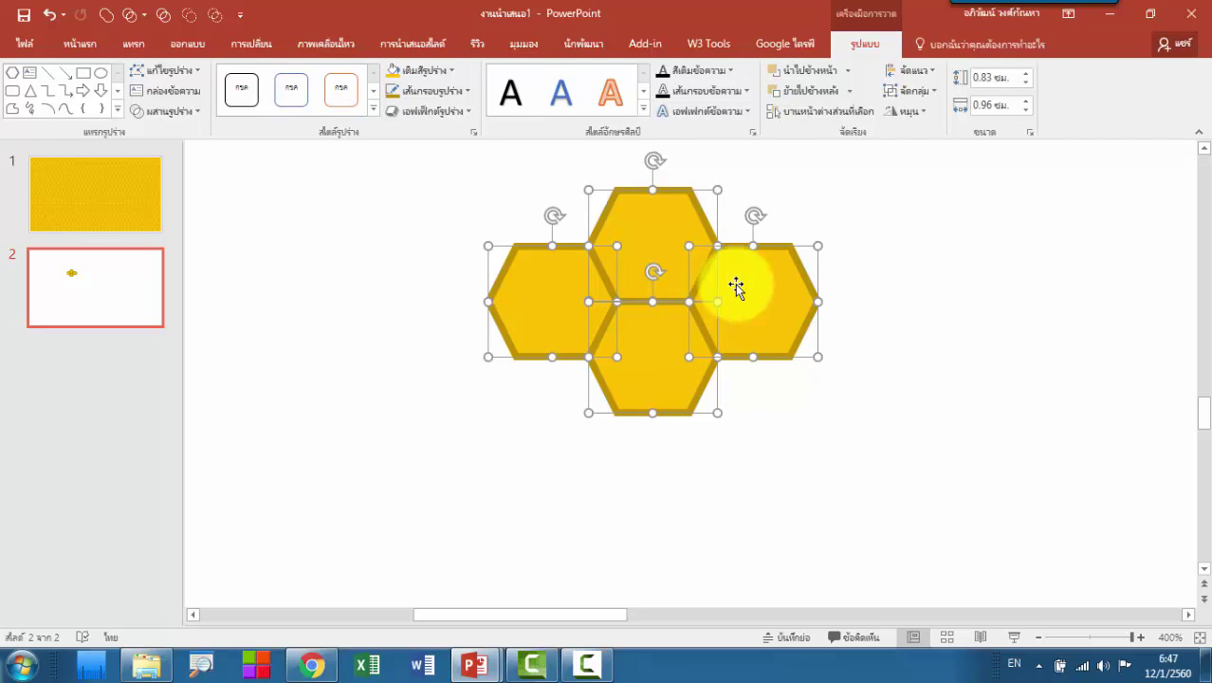
# Cut the four-hexagon cluster and paste it back as one 1.71 × 2.54 cm picture.
pyautogui.rightClick(659, 235)
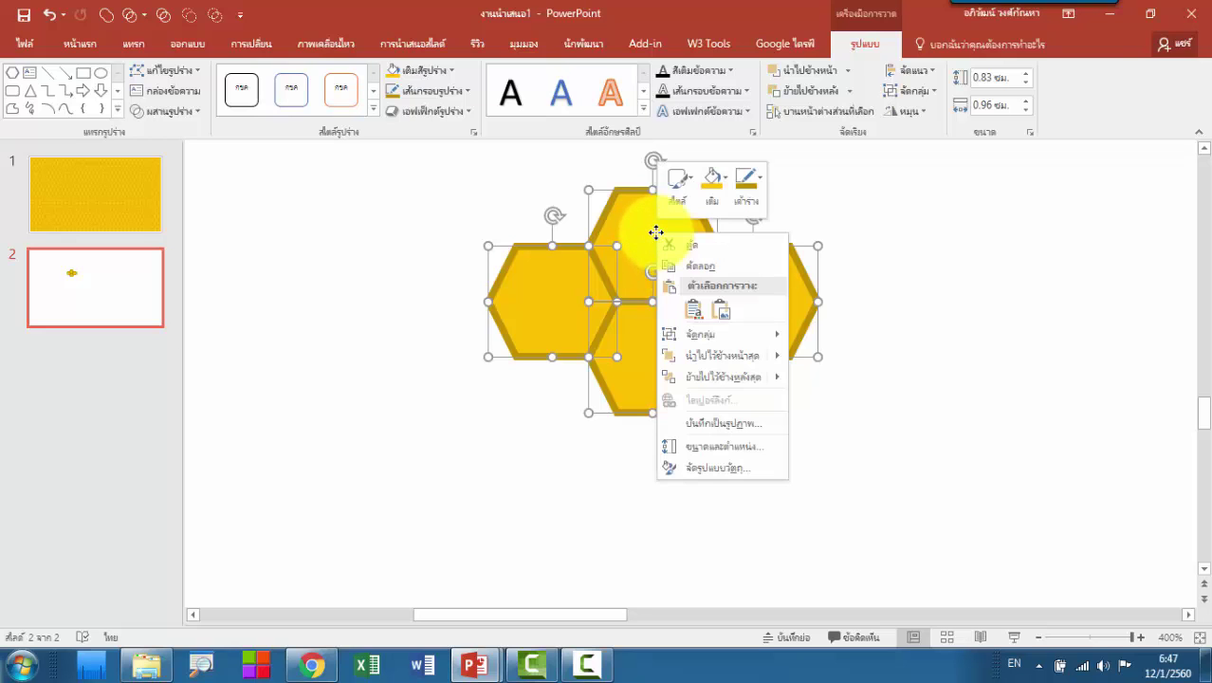
pyautogui.click(675, 245)
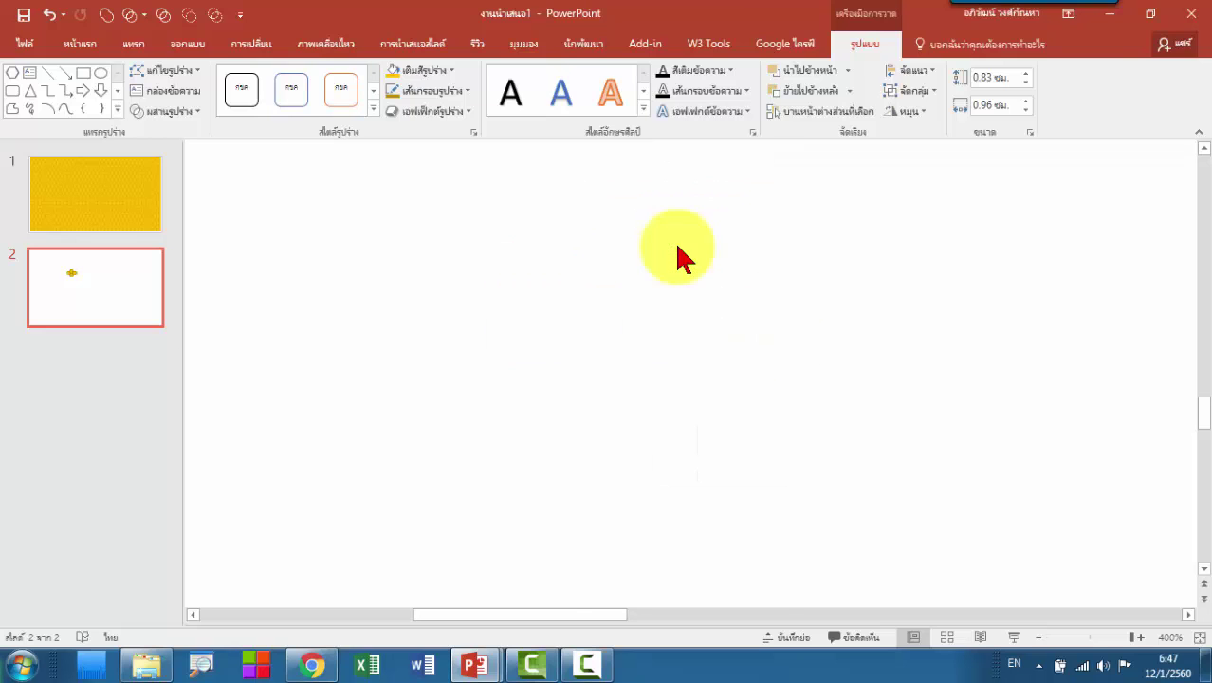
pyautogui.rightClick(492, 283)
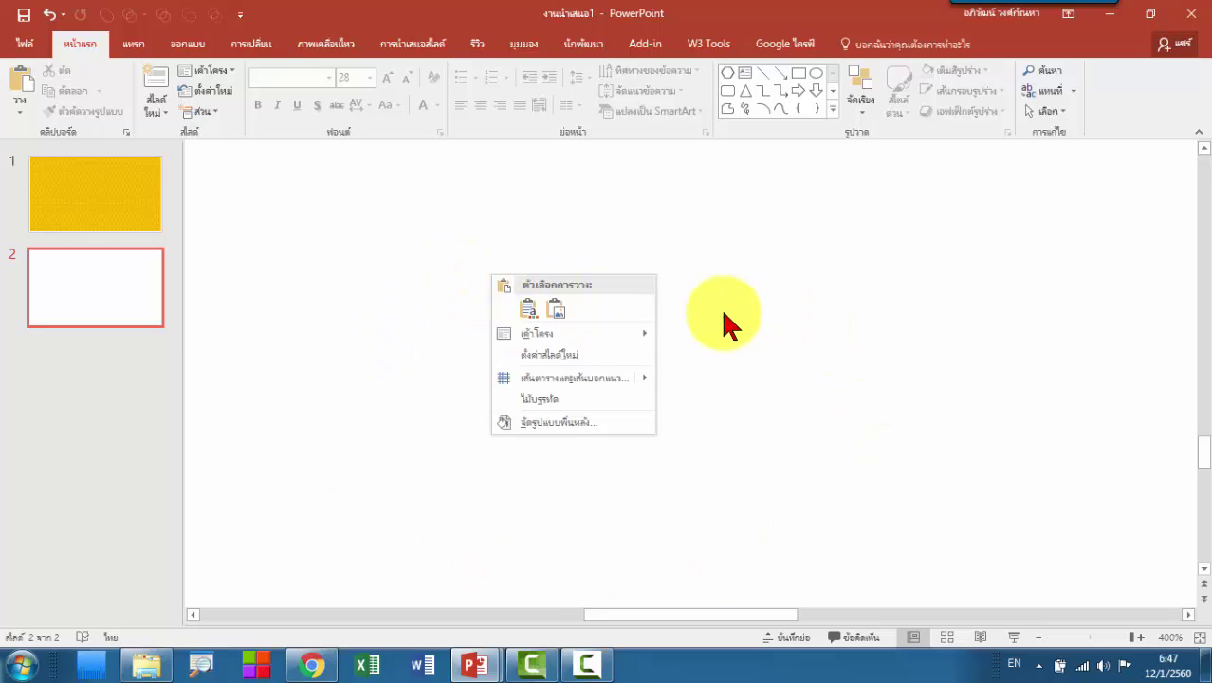
pyautogui.click(559, 318)
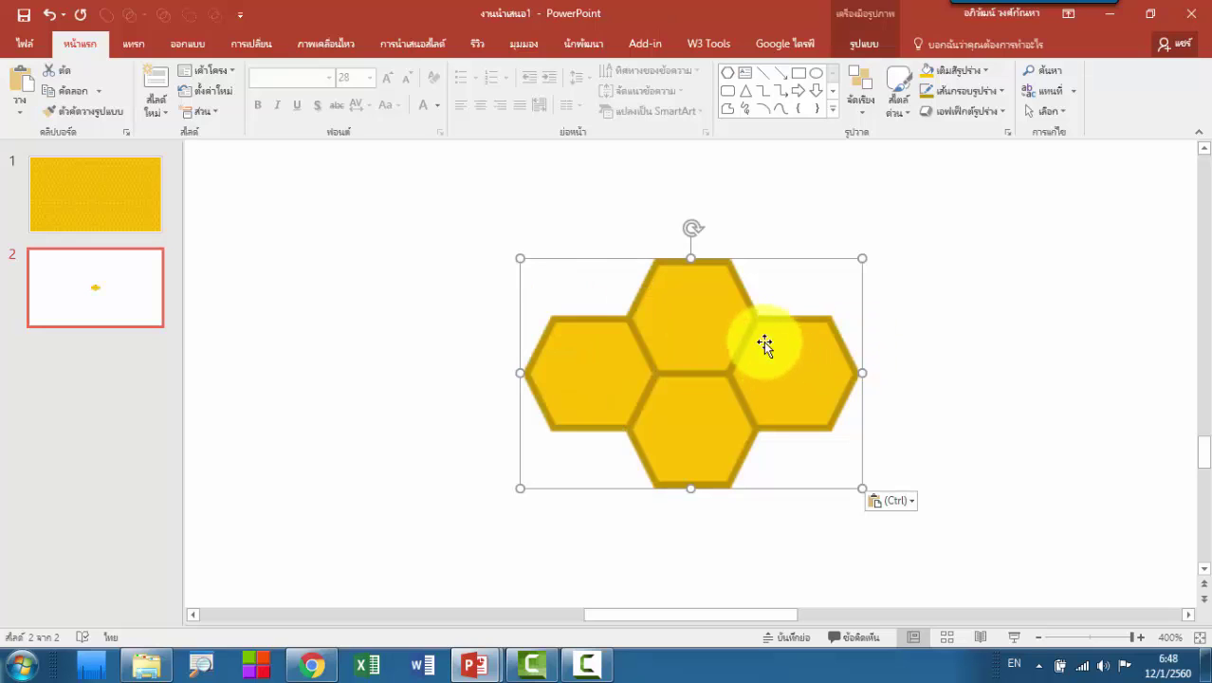
pyautogui.click(865, 48)
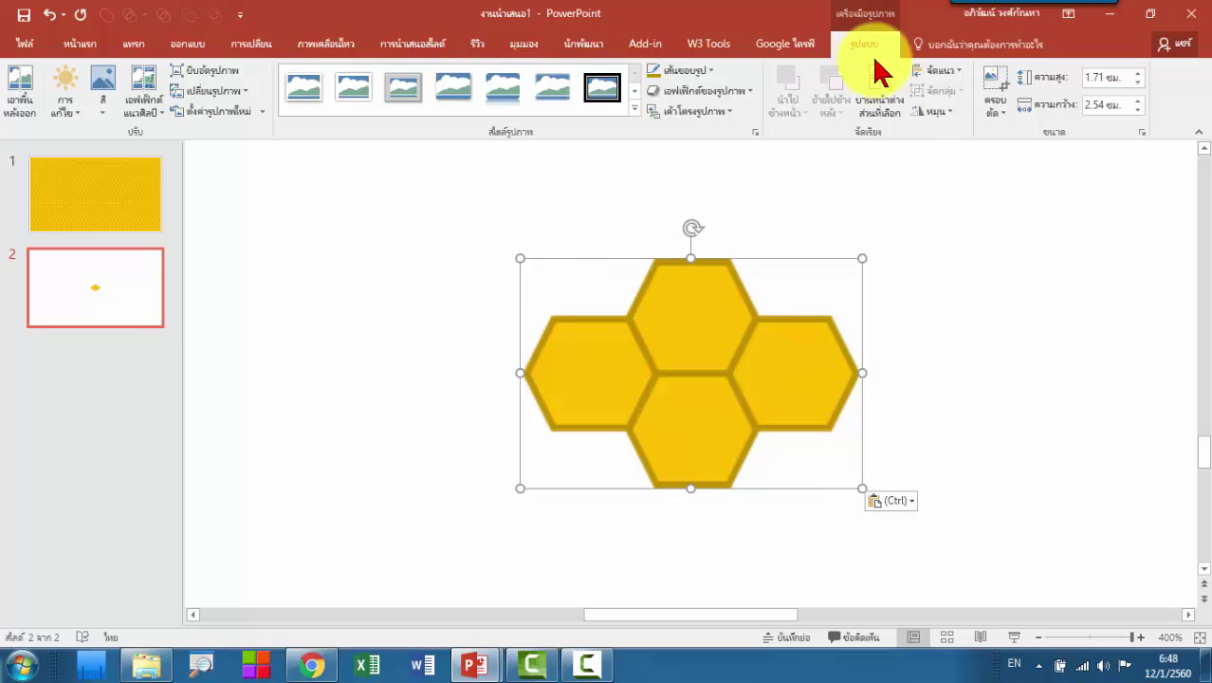
# Rotate the honeycomb picture right 90° and shift it left on the slide.
pyautogui.click(939, 112)
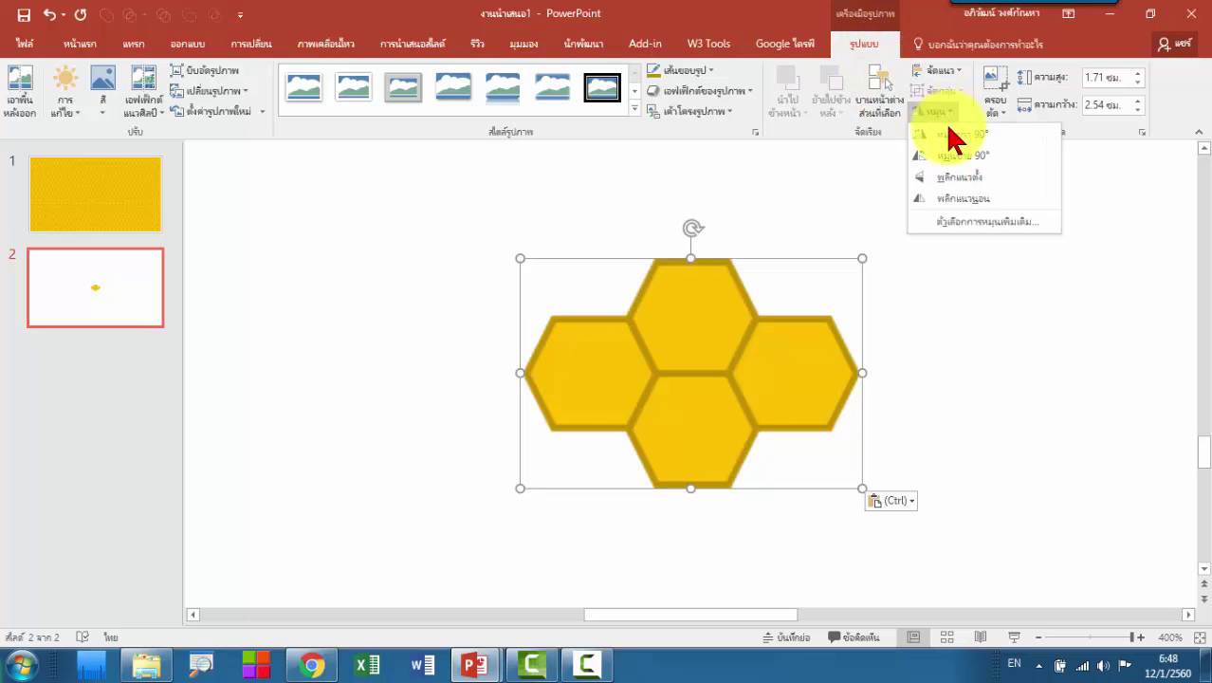
pyautogui.click(963, 134)
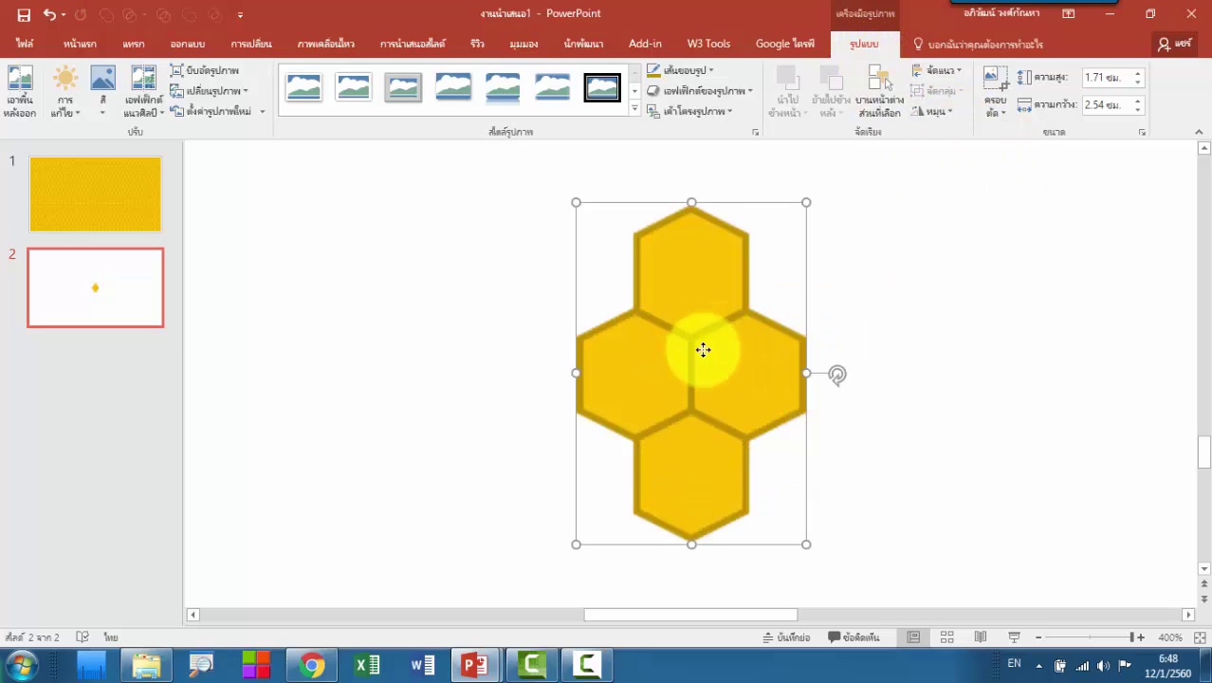
pyautogui.moveTo(706, 347); pyautogui.dragTo(648, 327)
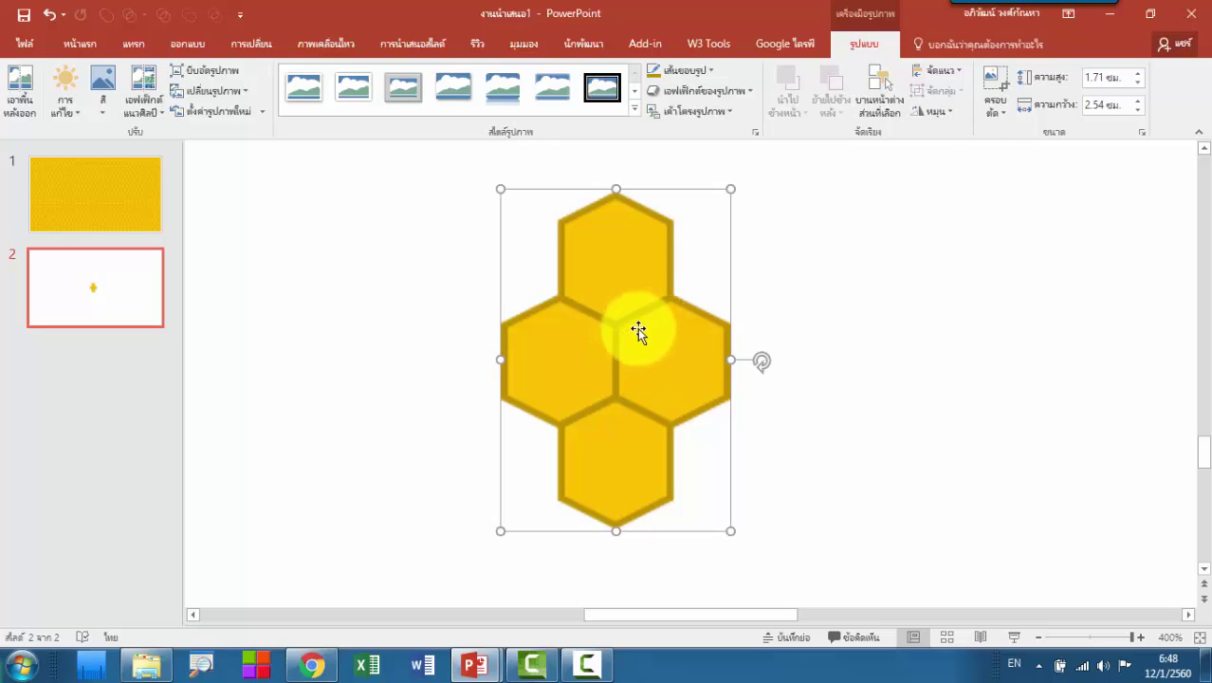
pyautogui.click(997, 106)
# Crop the picture's top, bottom, left and right edges to a 0.85 × 1.5 cm tile.
pyautogui.click(996, 85)
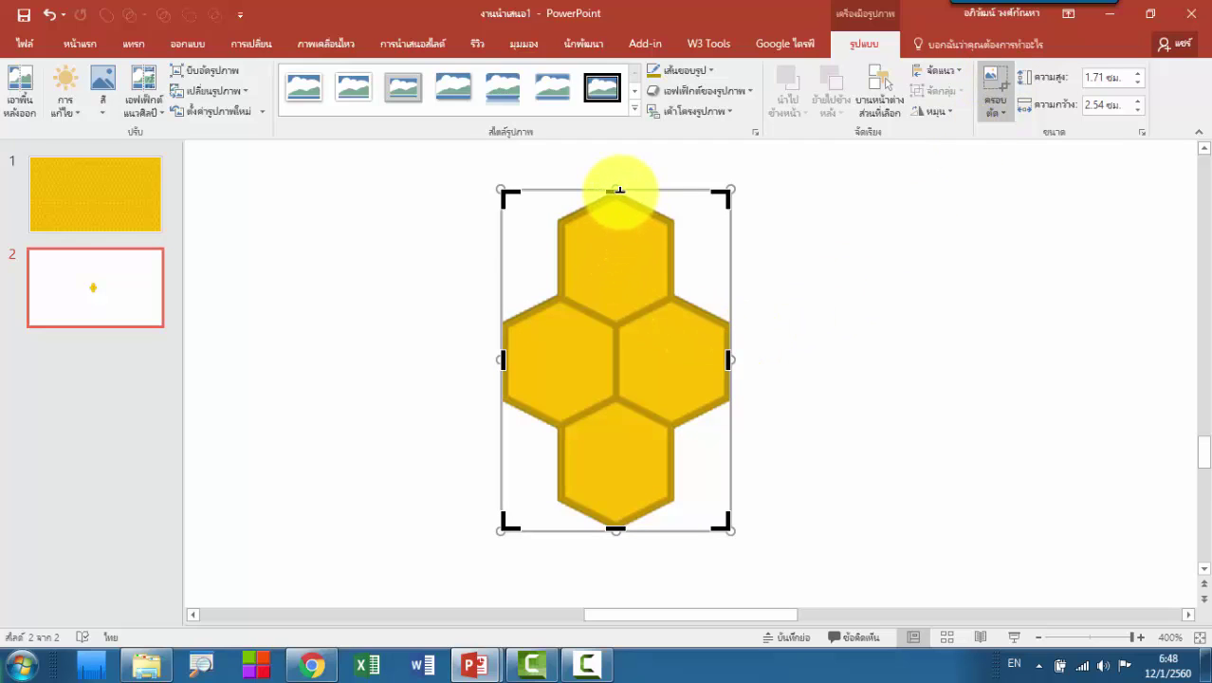
pyautogui.moveTo(620, 189); pyautogui.dragTo(621, 294)
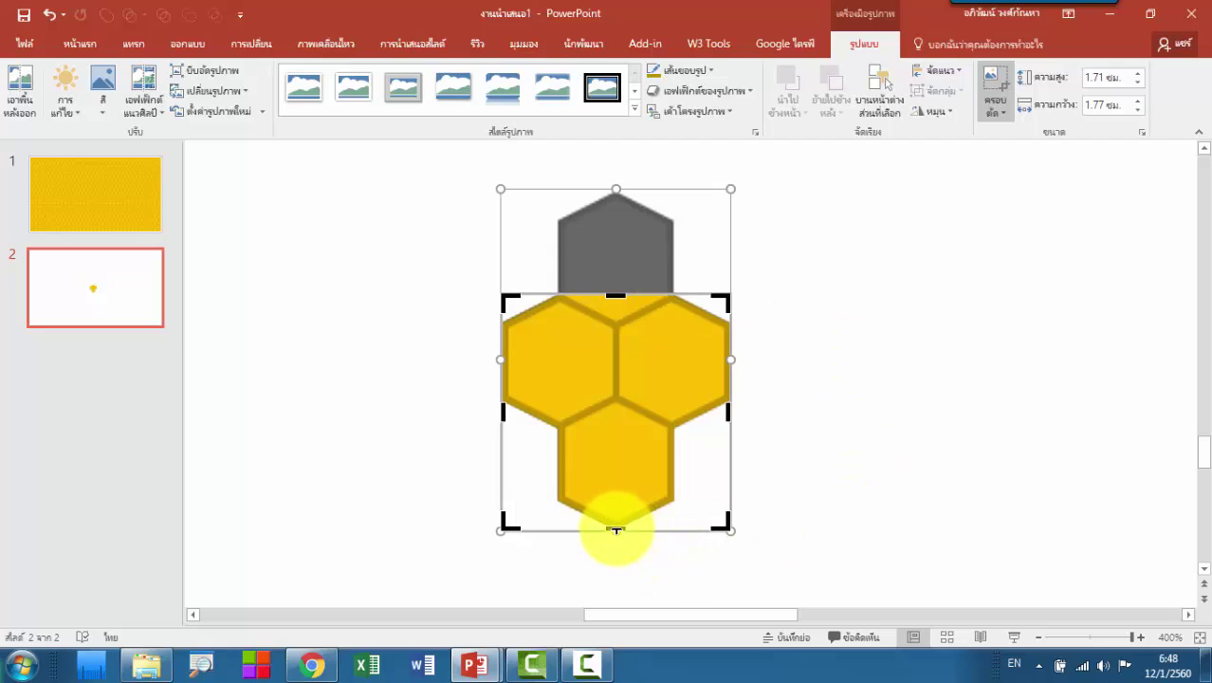
pyautogui.moveTo(616, 530); pyautogui.dragTo(629, 494)
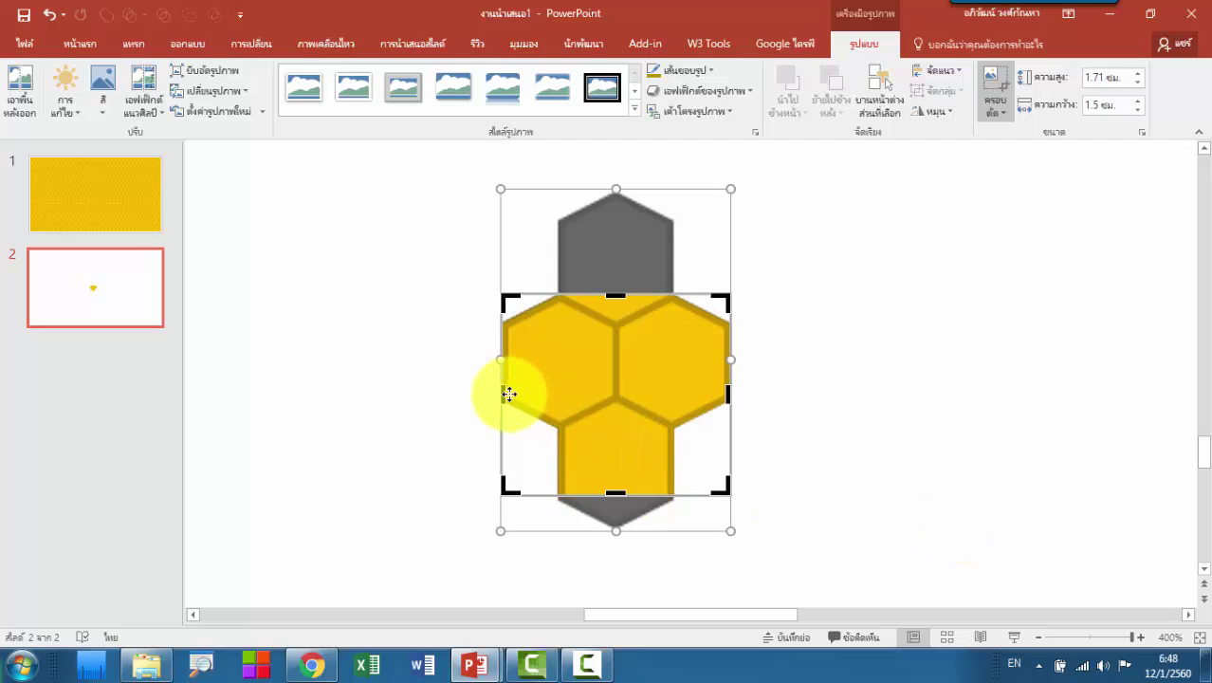
pyautogui.moveTo(501, 395); pyautogui.dragTo(558, 415)
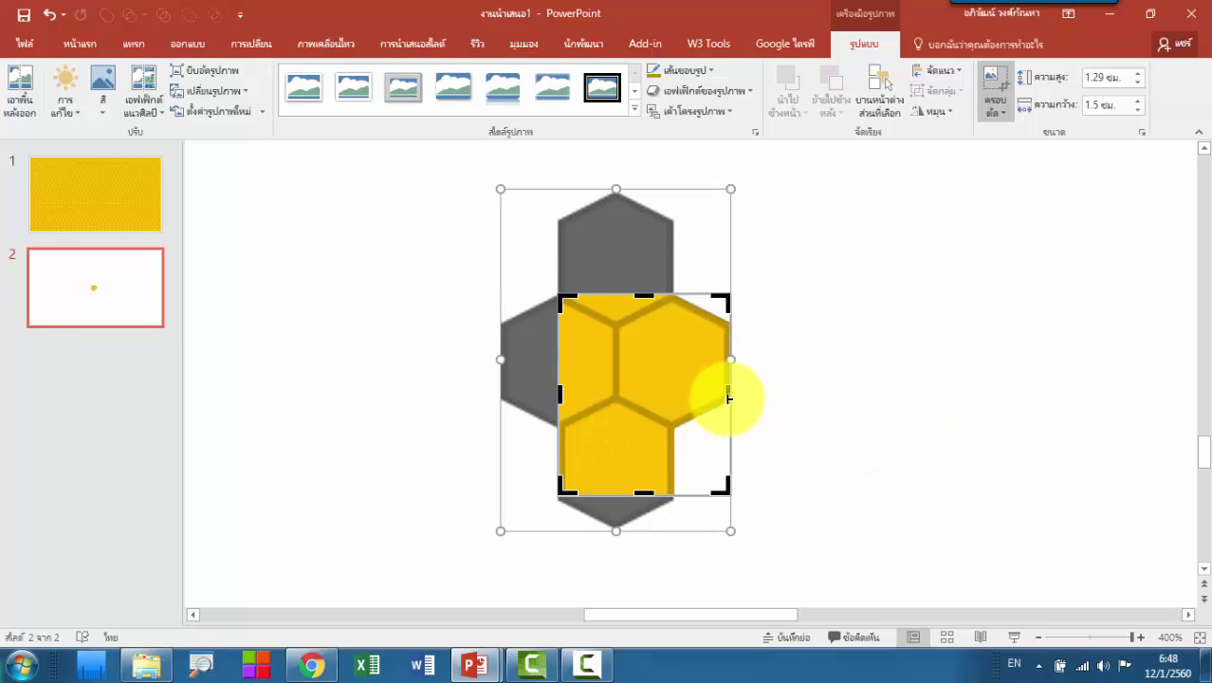
pyautogui.moveTo(729, 398); pyautogui.dragTo(674, 429)
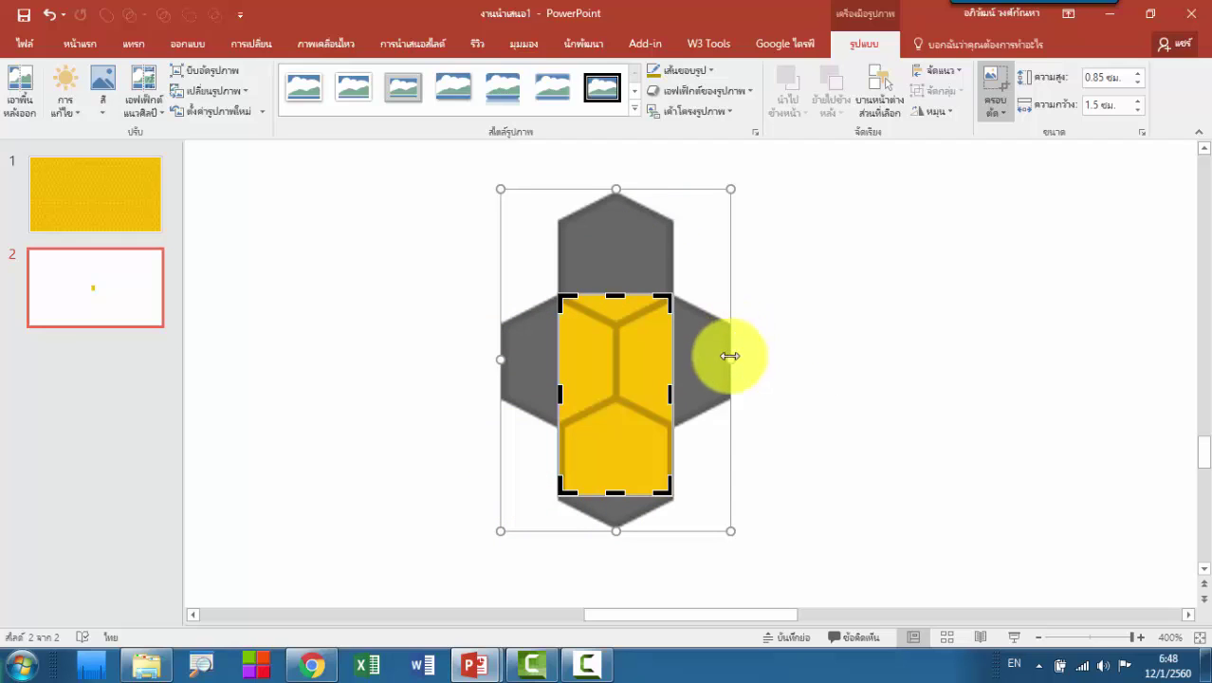
pyautogui.click(992, 88)
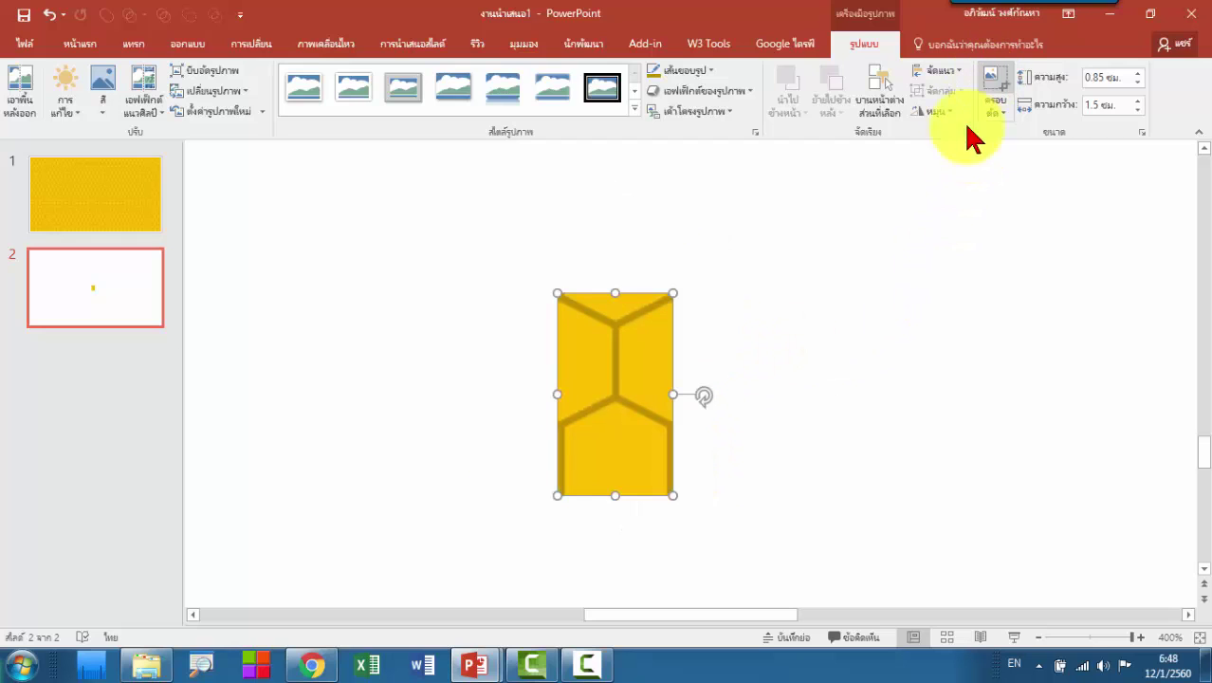
pyautogui.click(732, 352)
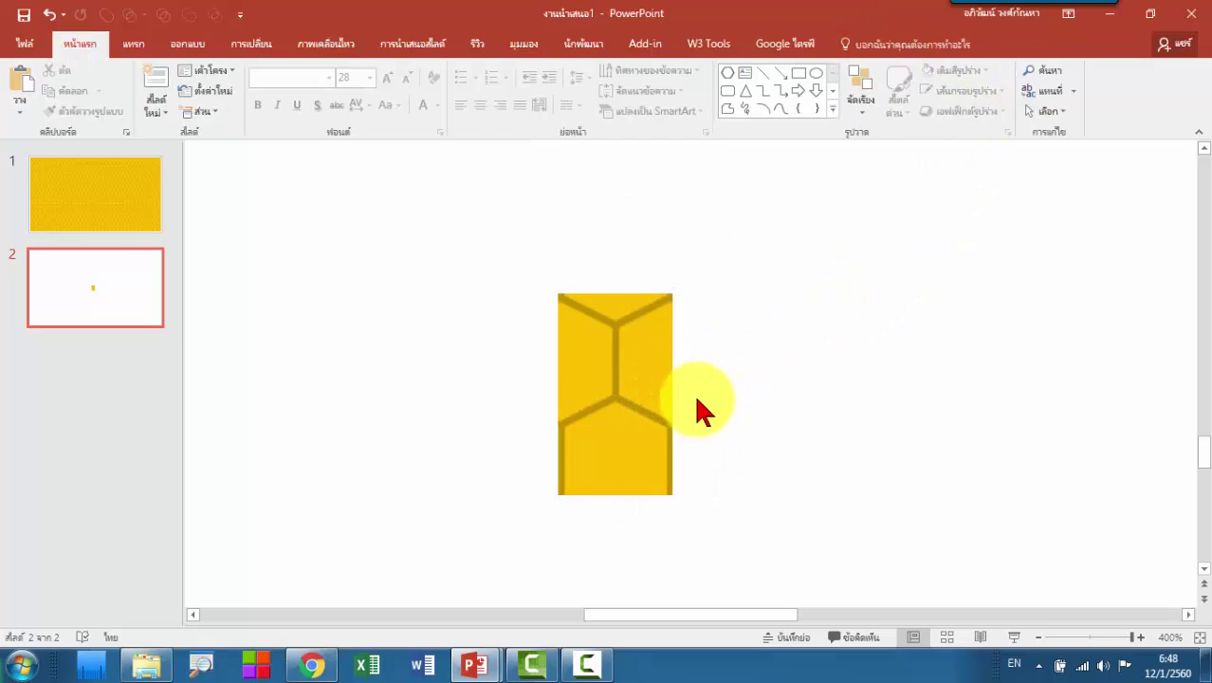
# Cut the 0.85 × 1.5 cm honeycomb tile to the clipboard.
pyautogui.rightClick(617, 338)
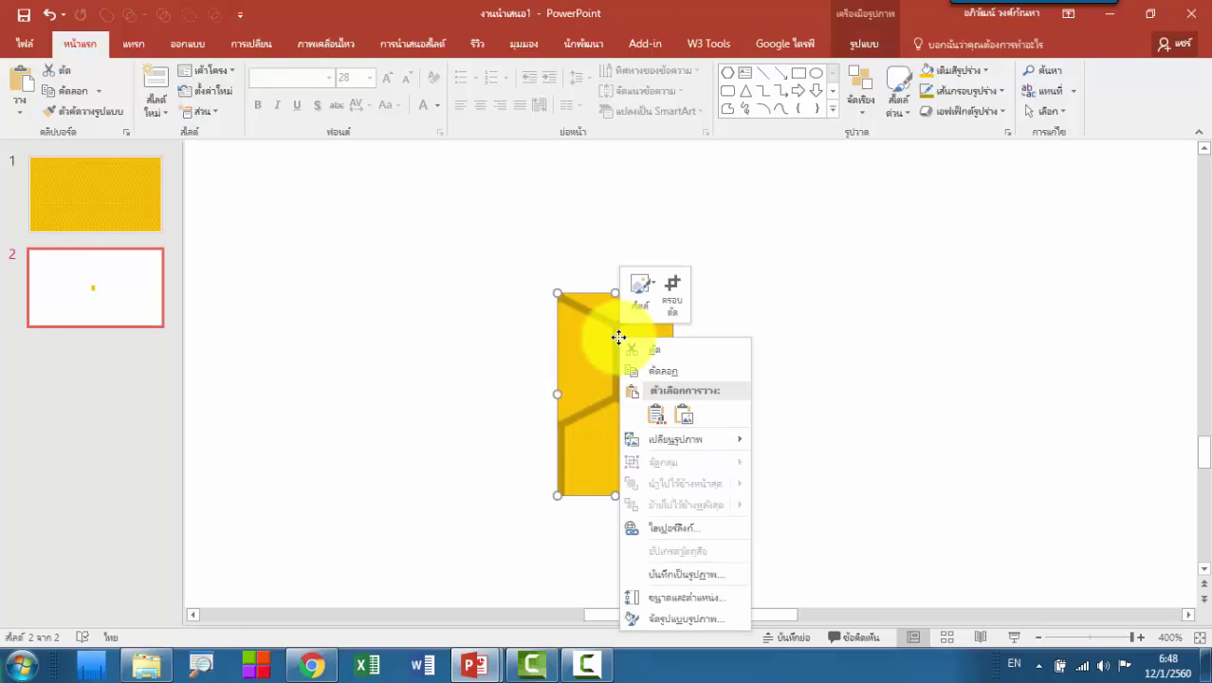
pyautogui.click(646, 351)
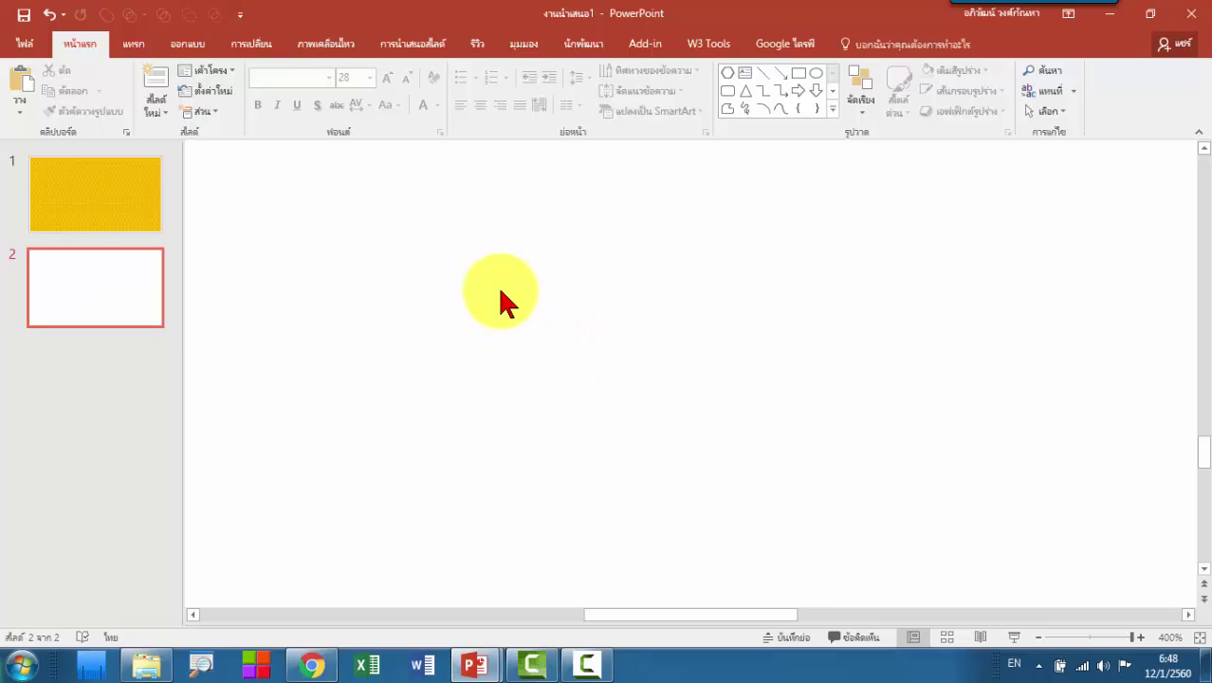
pyautogui.scroll(-5, 500, 292)
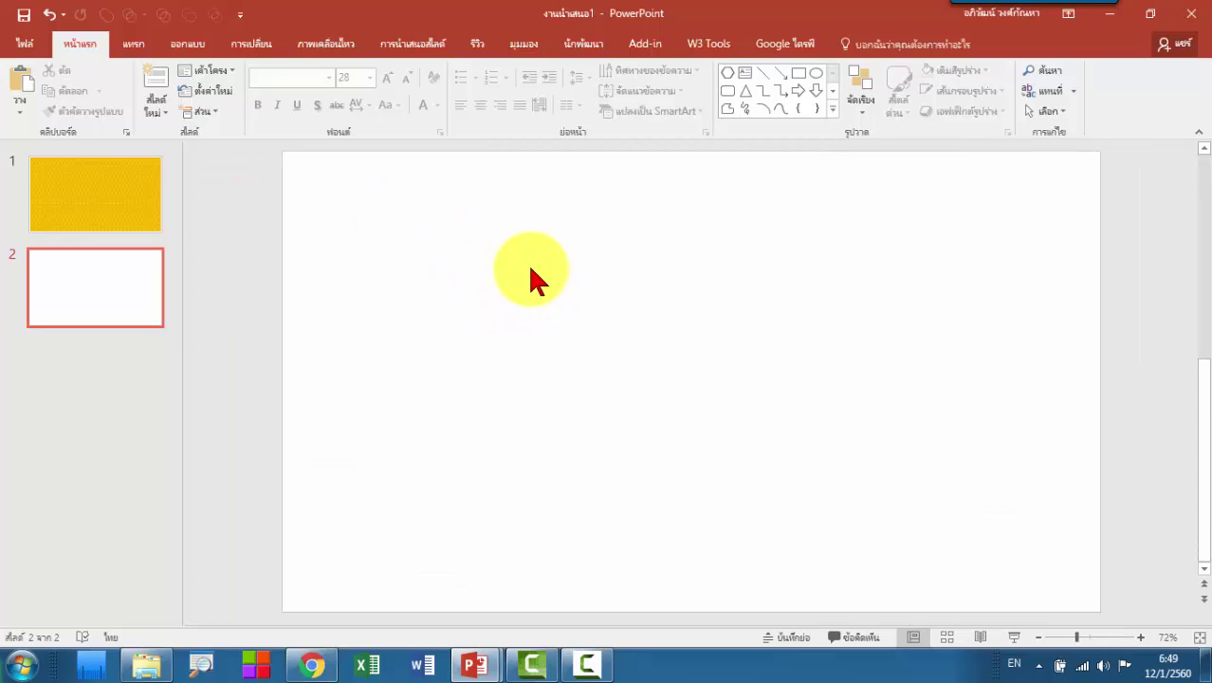
# Set slide 2's background to the clipboard picture fill, tiled as a texture.
pyautogui.rightClick(530, 271)
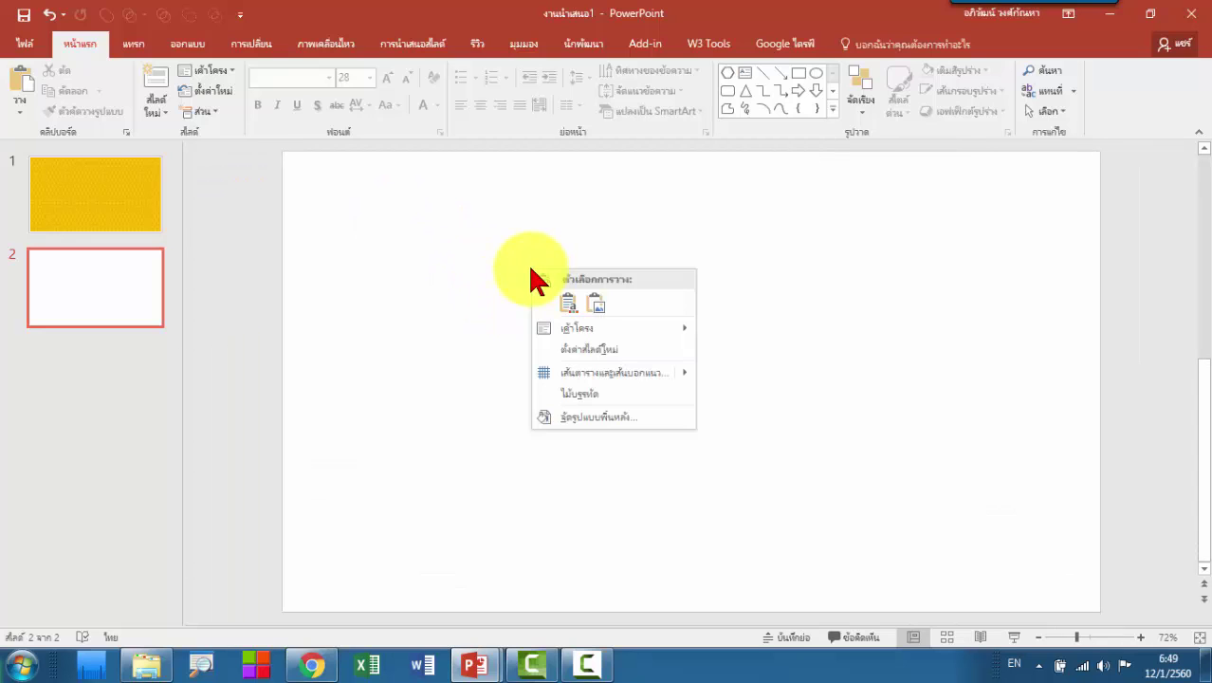
pyautogui.click(633, 417)
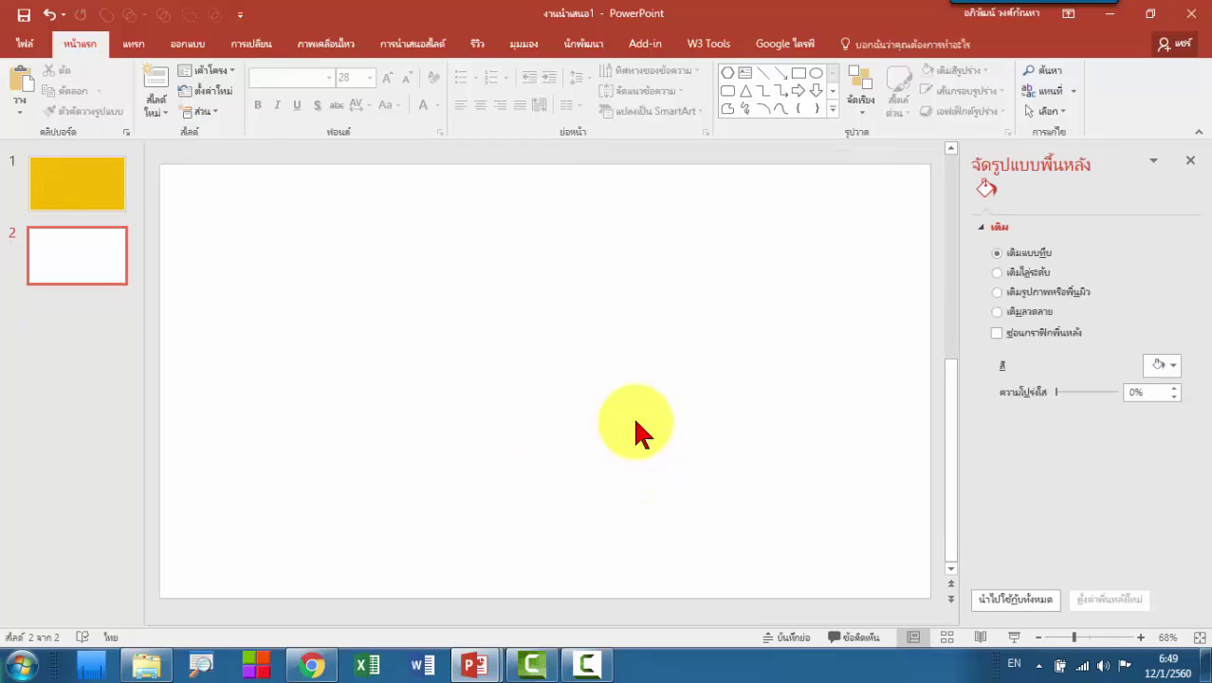
pyautogui.click(1067, 302)
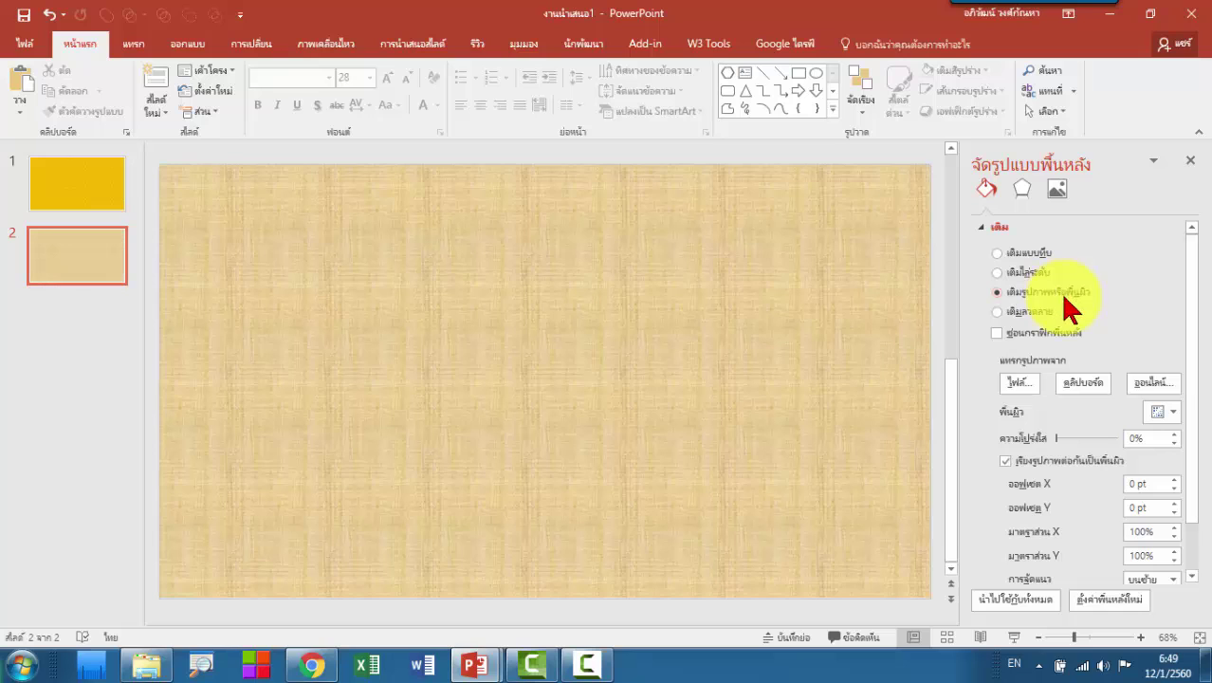
pyautogui.click(1090, 382)
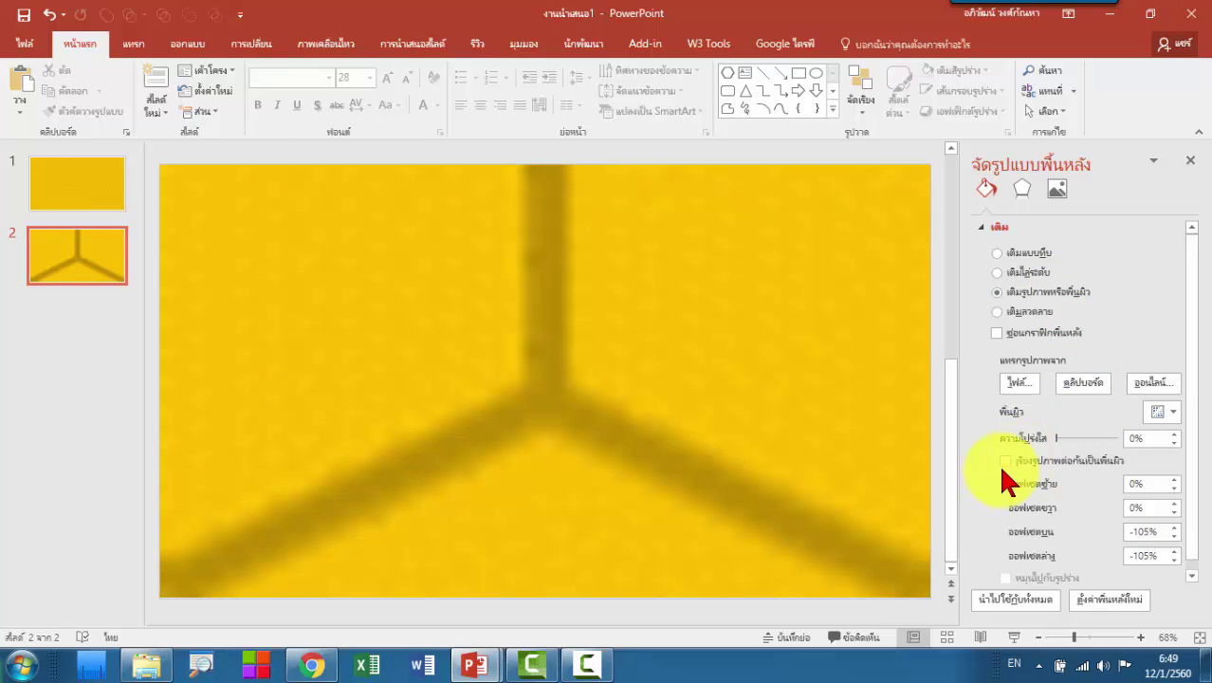
pyautogui.click(1006, 460)
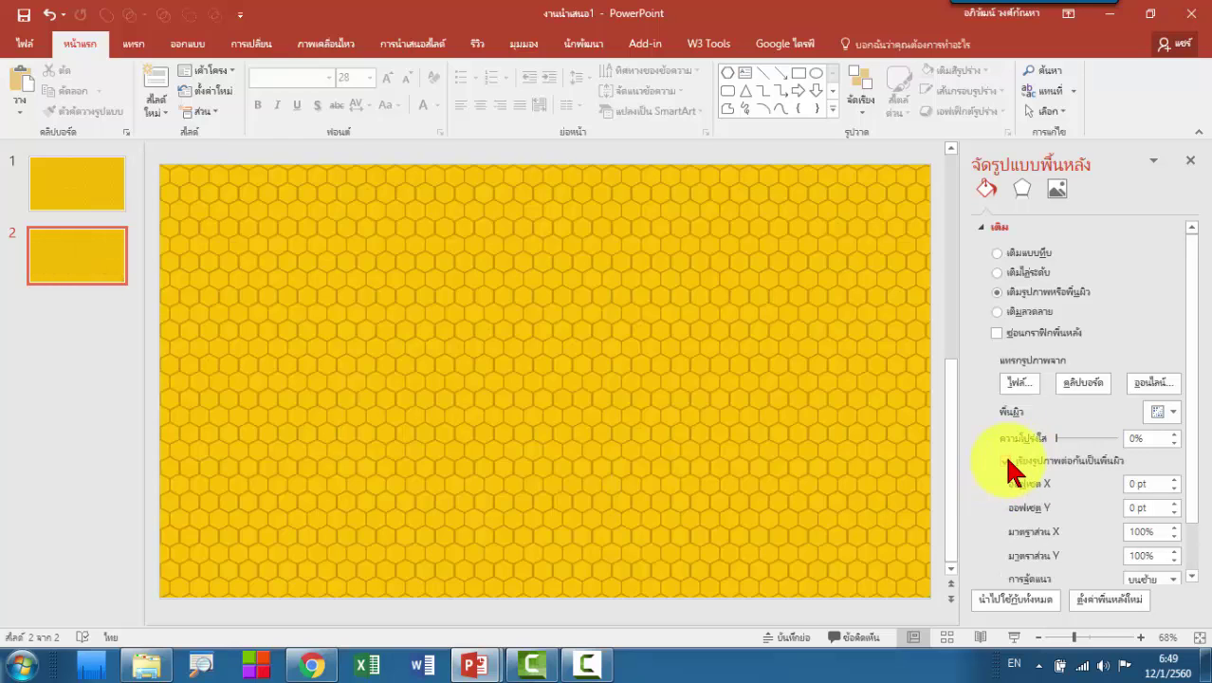